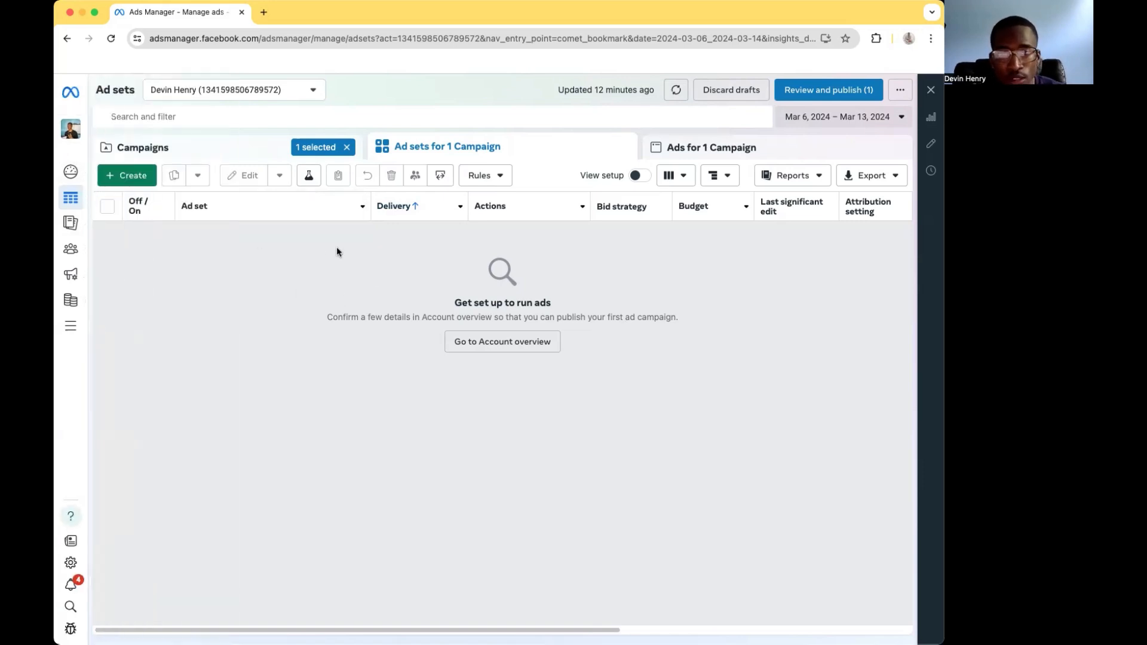
Create a new auction campaign with the Sales objective, using the manual sales campaign setup.
click(130, 179)
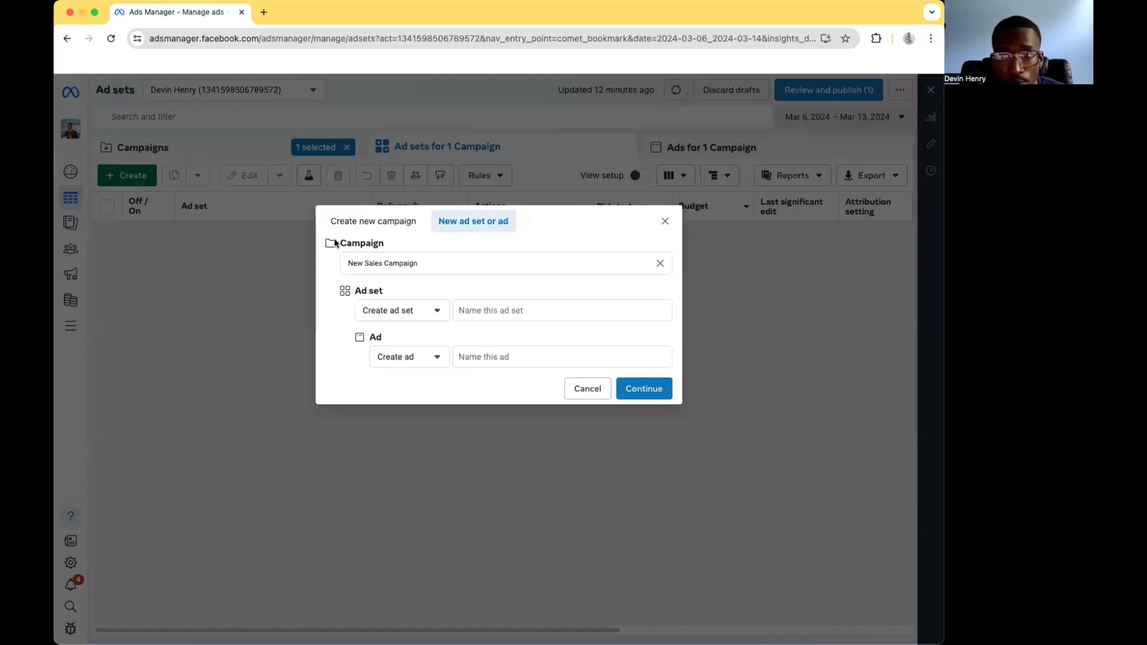
click(410, 220)
scroll(433, 408, down, 1)
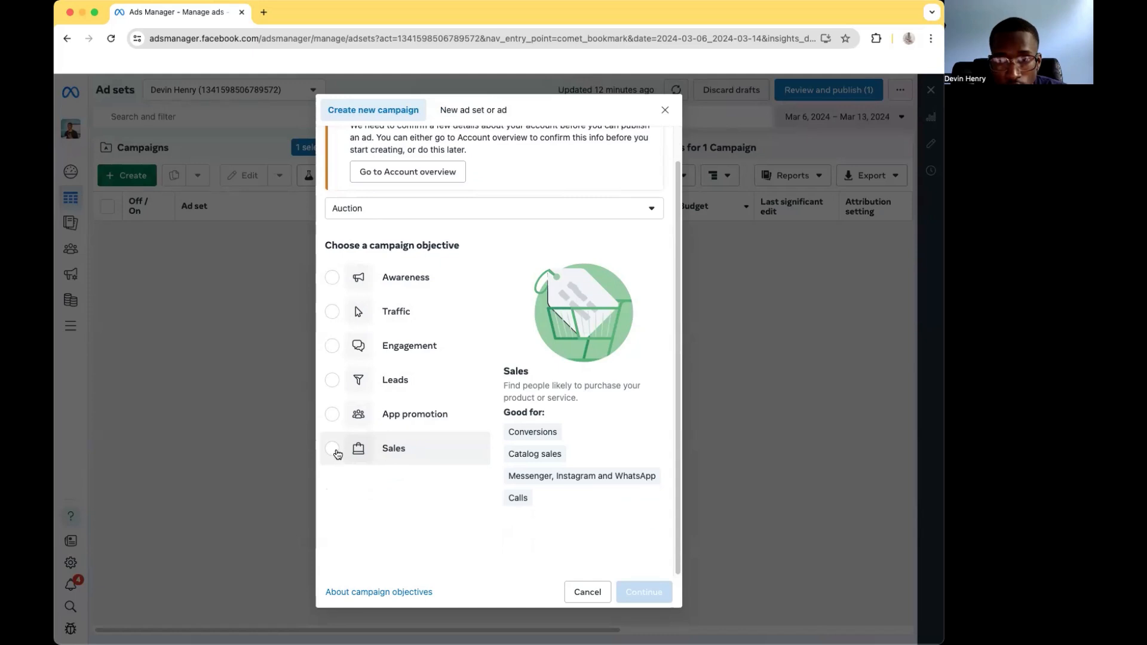
click(333, 449)
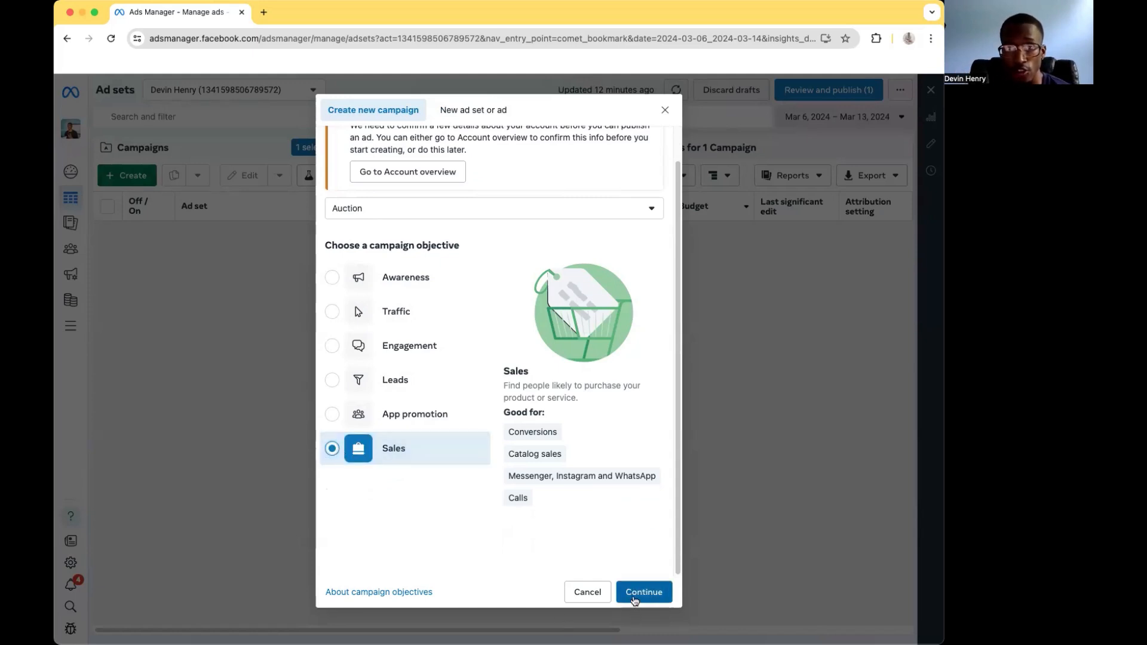
click(634, 592)
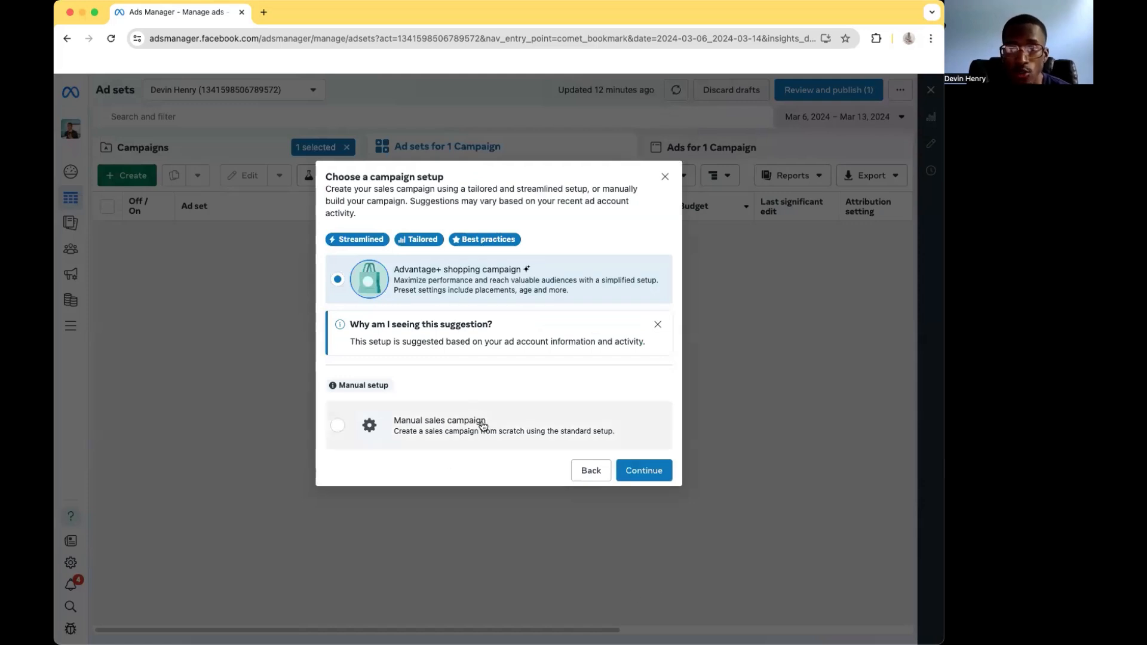
click(483, 425)
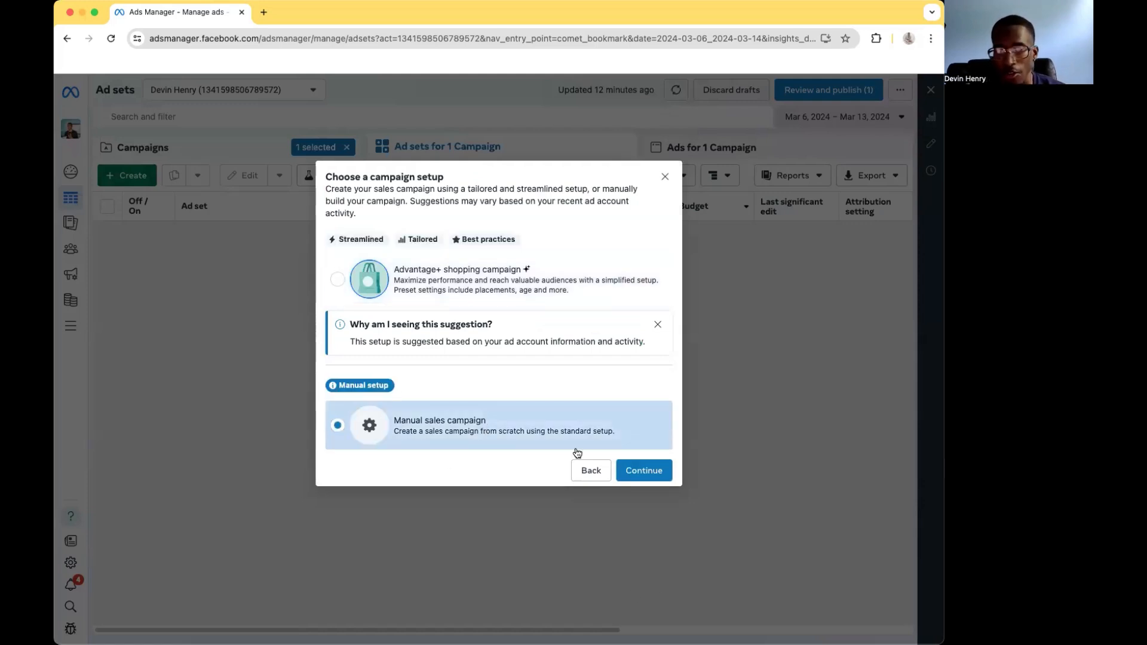
click(650, 475)
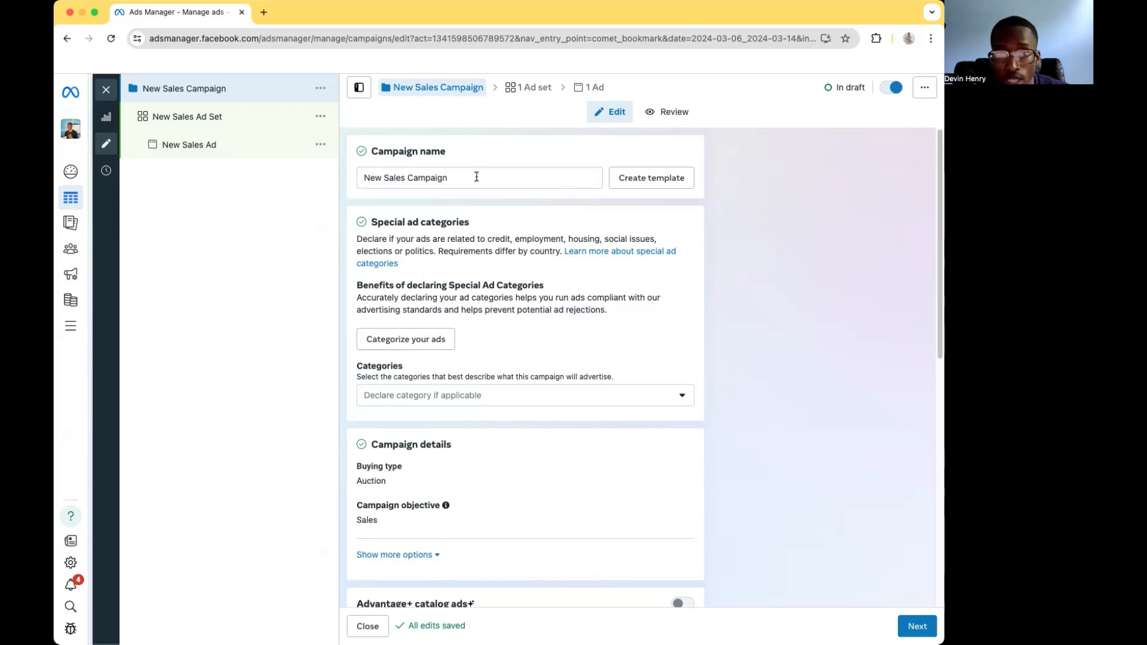
Rename the campaign as "L1| Shampoo sales| Conversions".
click(477, 177)
key(BackSpace)
key(BackSpace)
key(BackSpace)
key(BackSpace)
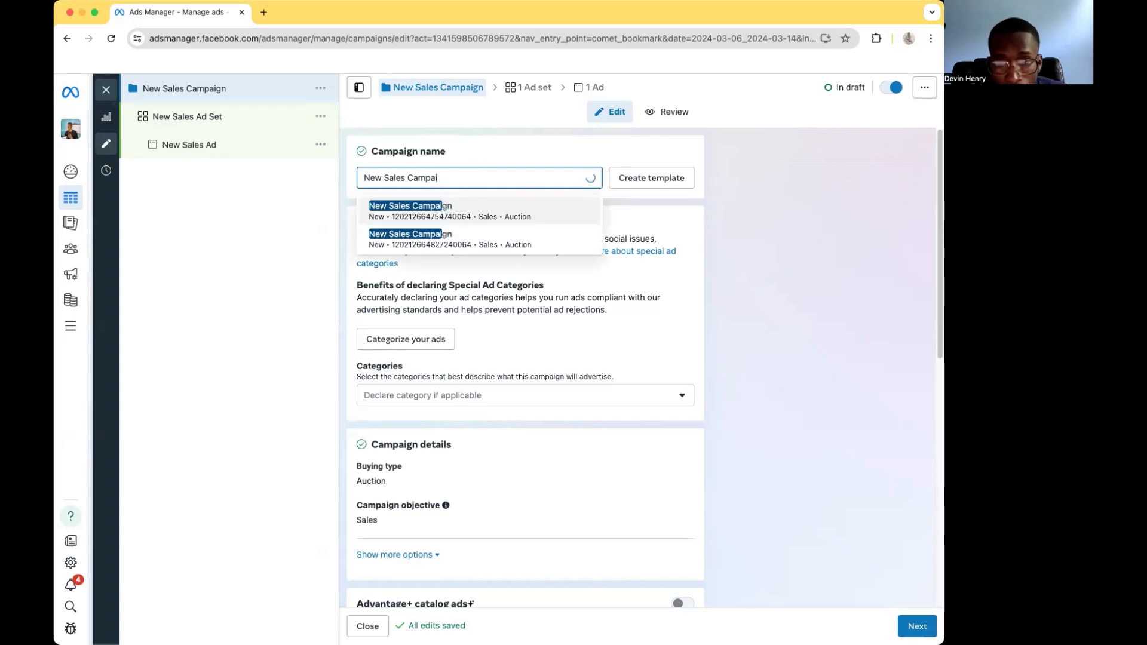
key(BackSpace)
key(BackSpace)
key(BackSpace)
key(BackSpace)
key(BackSpace)
key(BackSpace)
key(BackSpace)
key(BackSpace)
key(BackSpace)
key(BackSpace)
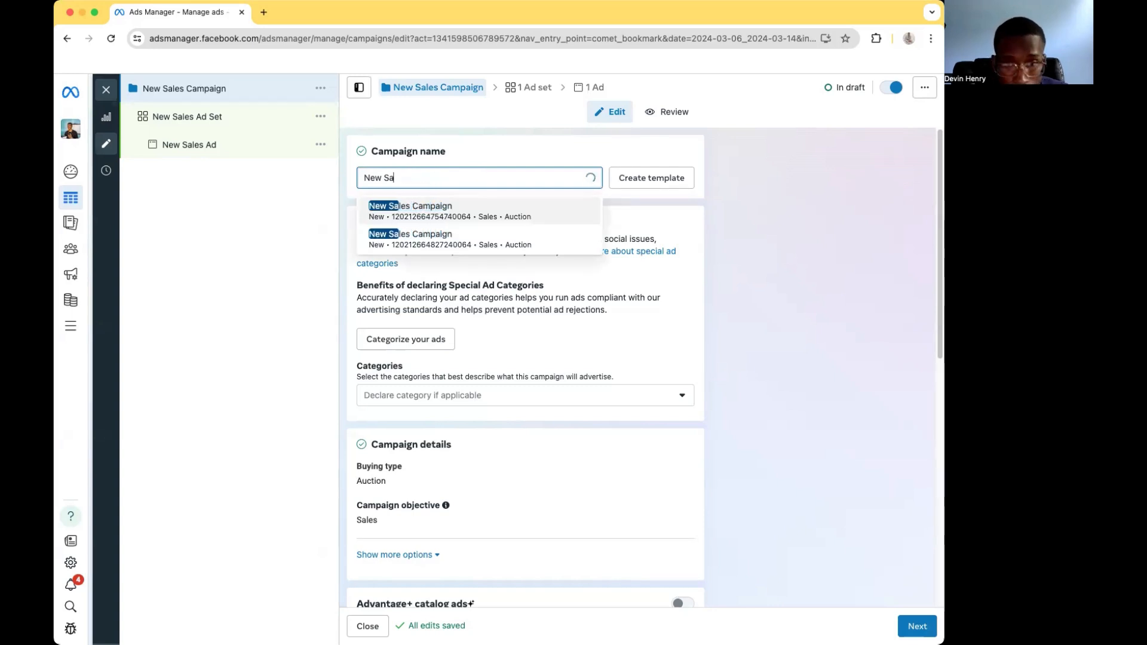
key(BackSpace)
key(BackSpace)
key(BackSpace)
text(L1|)
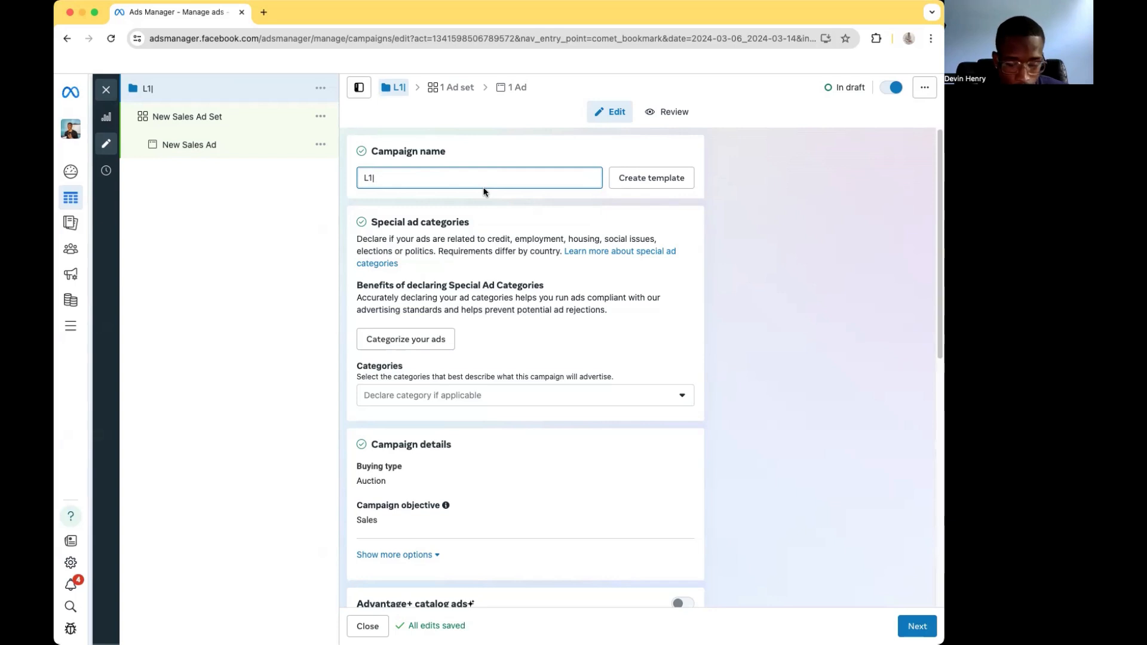
text(Shampoo)
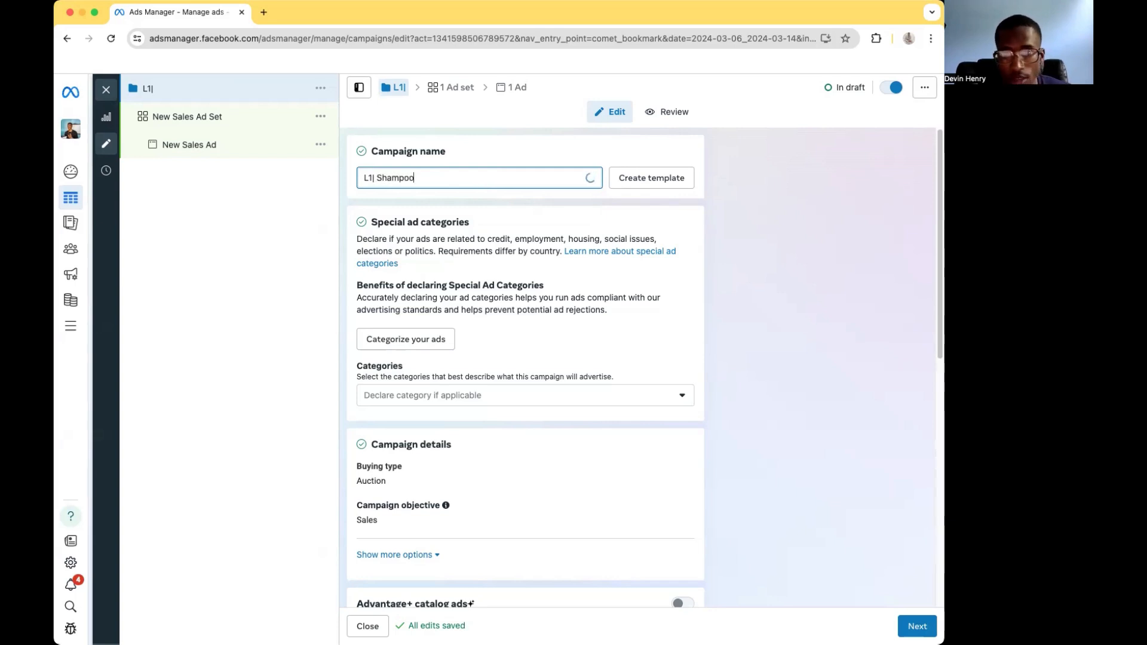
text( sales)
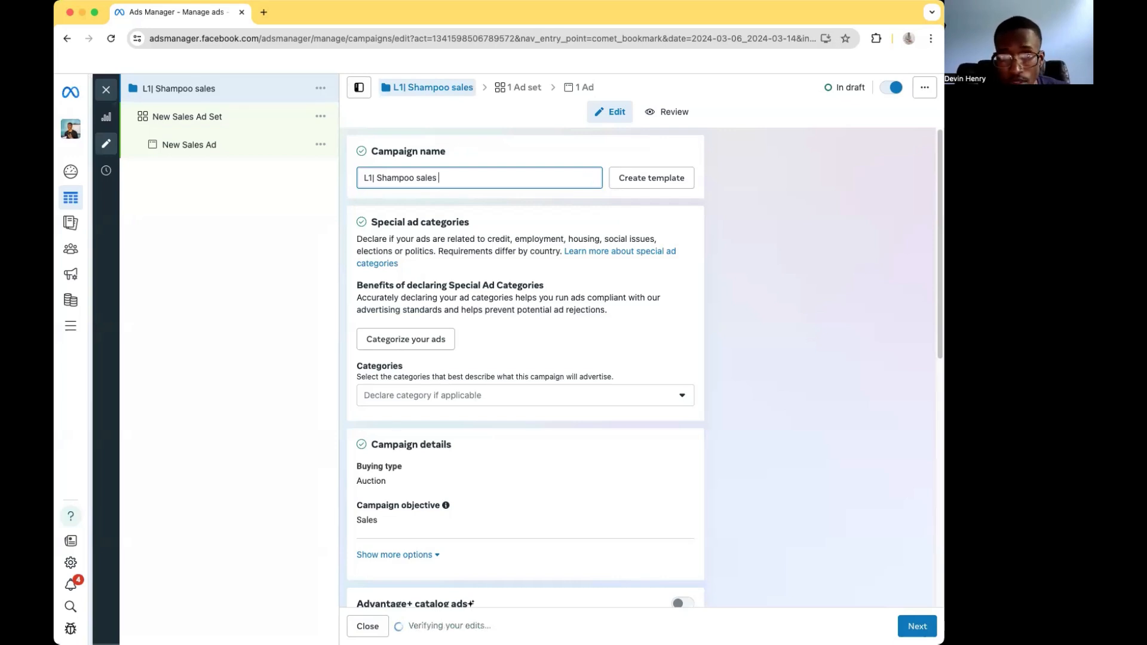
key(BackSpace)
text(|)
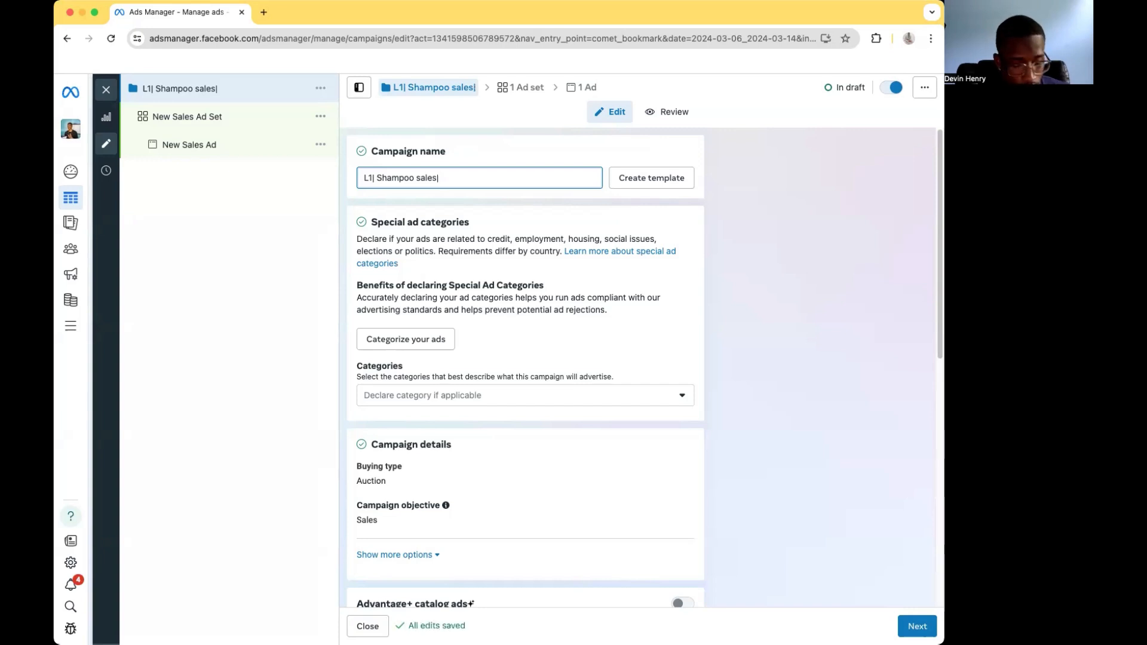
text( Conversions)
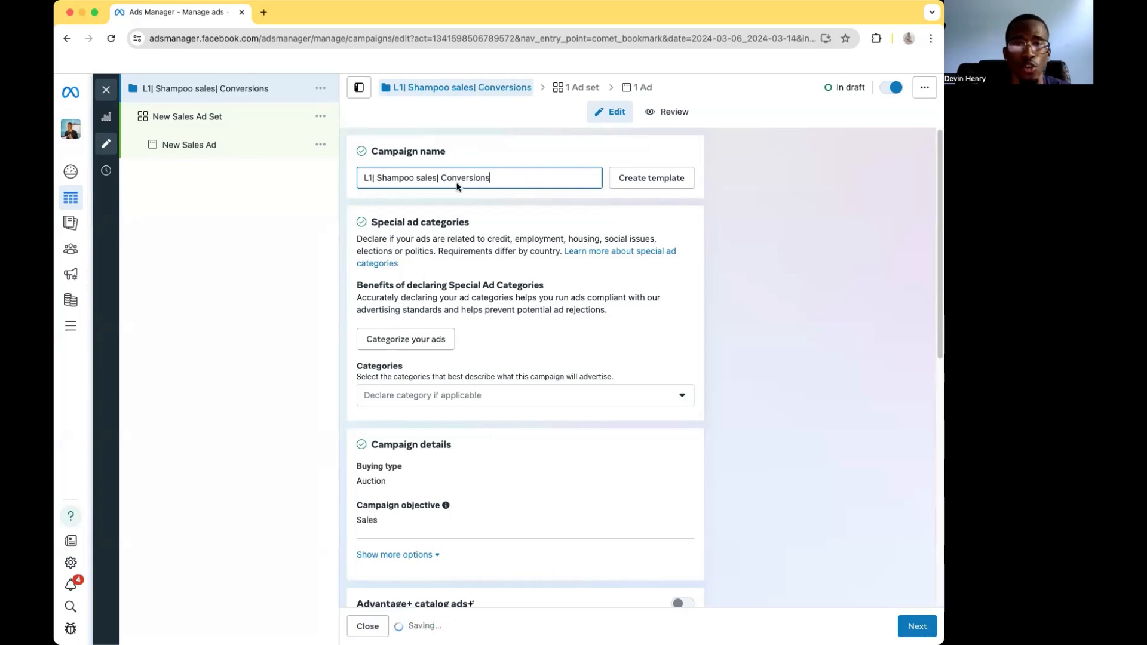
click(437, 125)
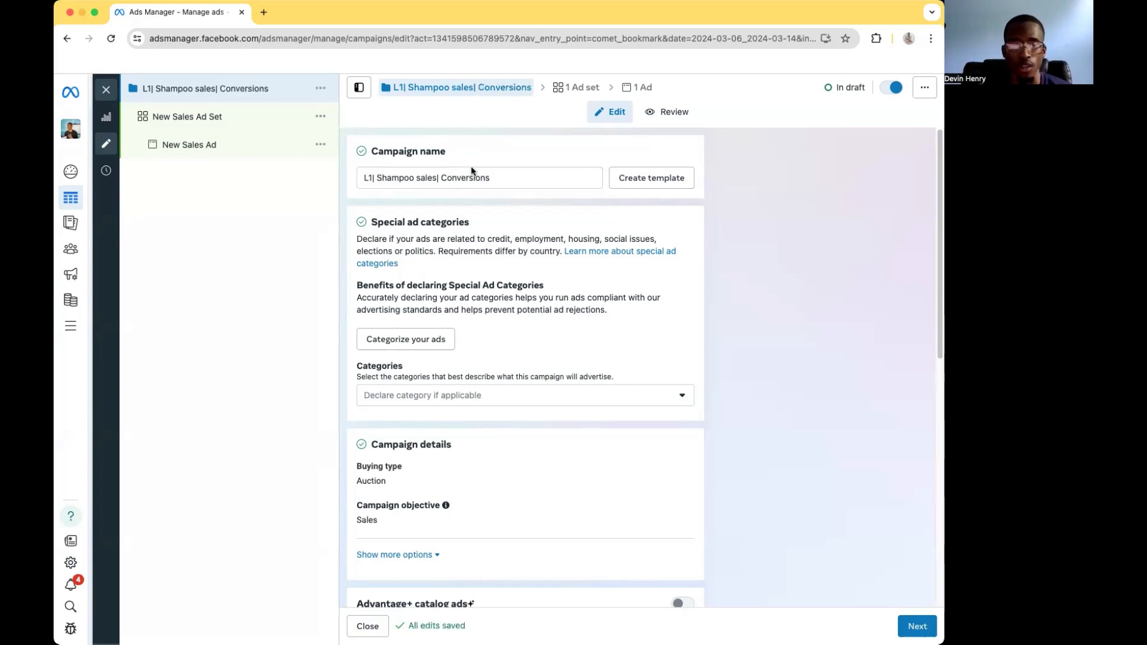
Look through the campaign's categories, details, catalog, A/B test and budget settings, and view its ad set and ad levels.
scroll(506, 261, down, 1)
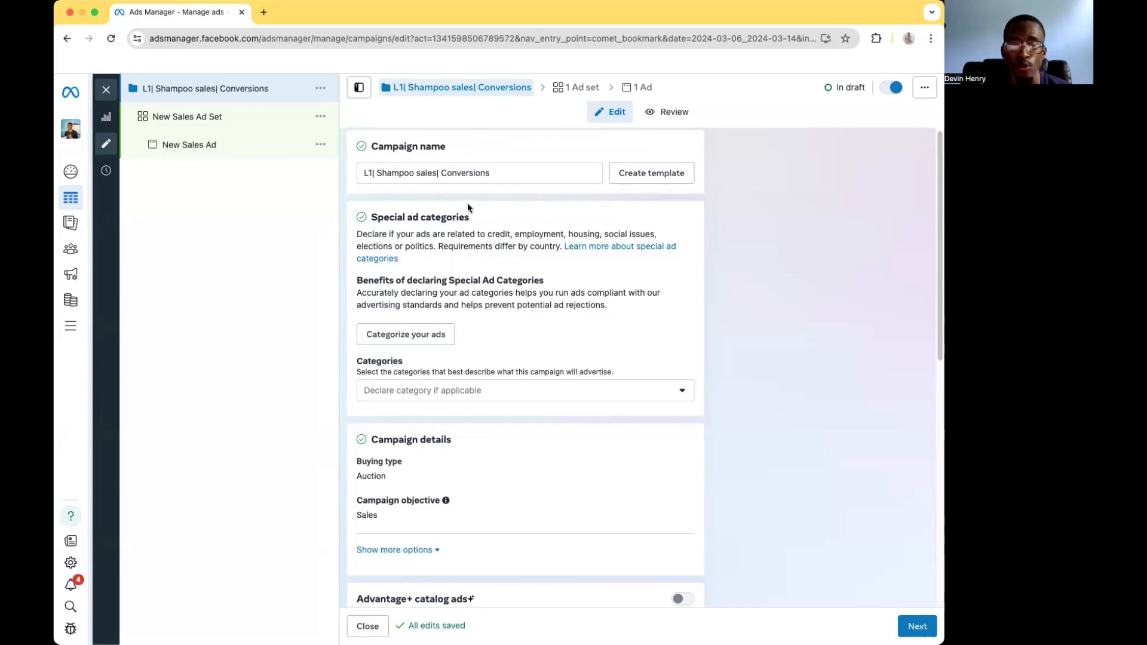
scroll(454, 226, down, 3)
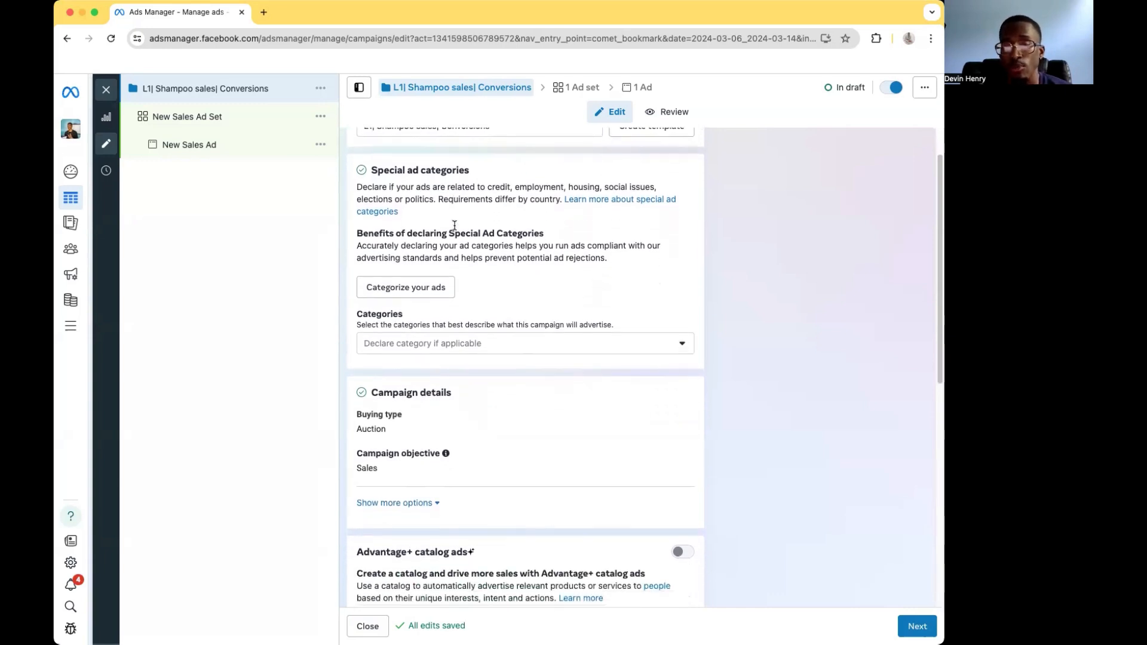
scroll(454, 225, up, 3)
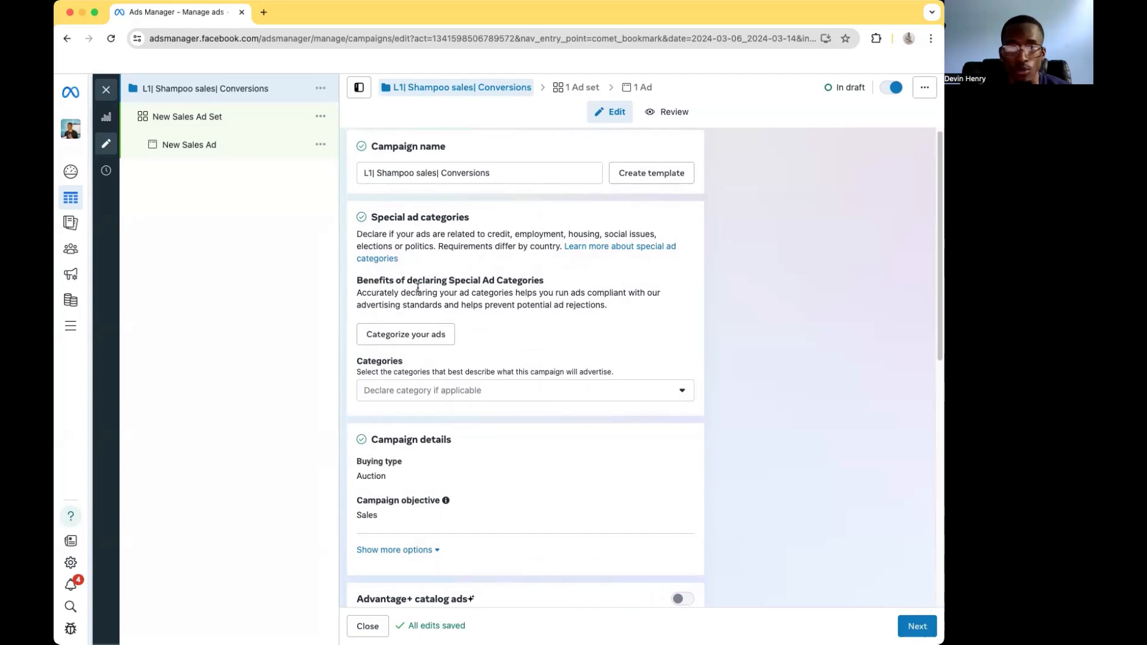
scroll(417, 287, down, 20)
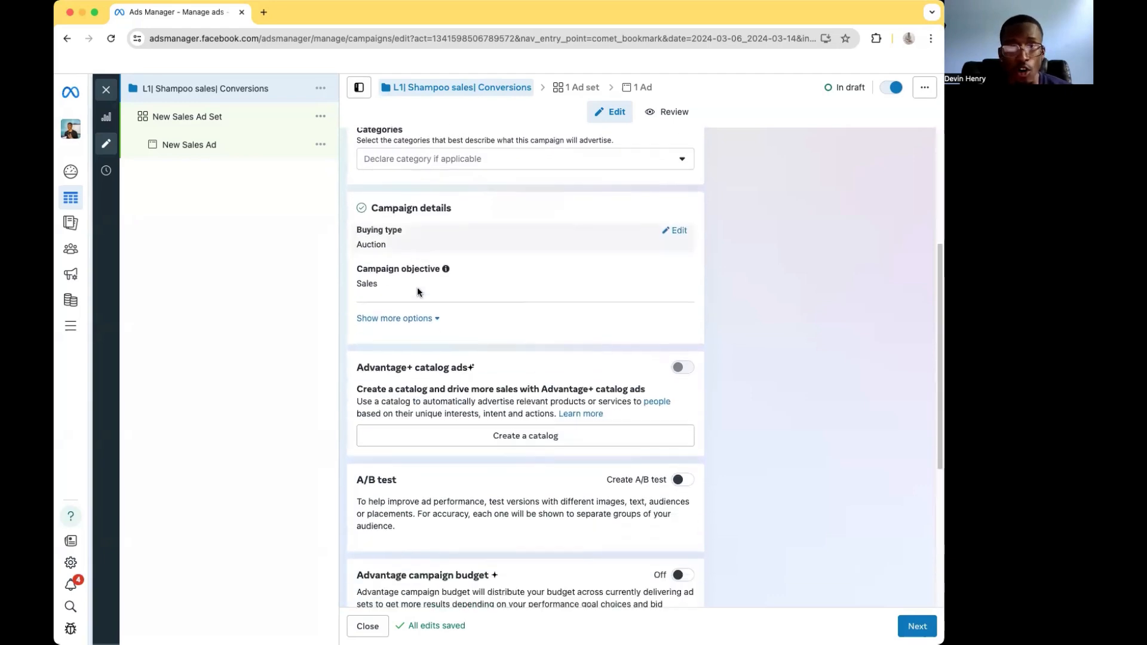
scroll(417, 292, down, 5)
scroll(418, 289, up, 15)
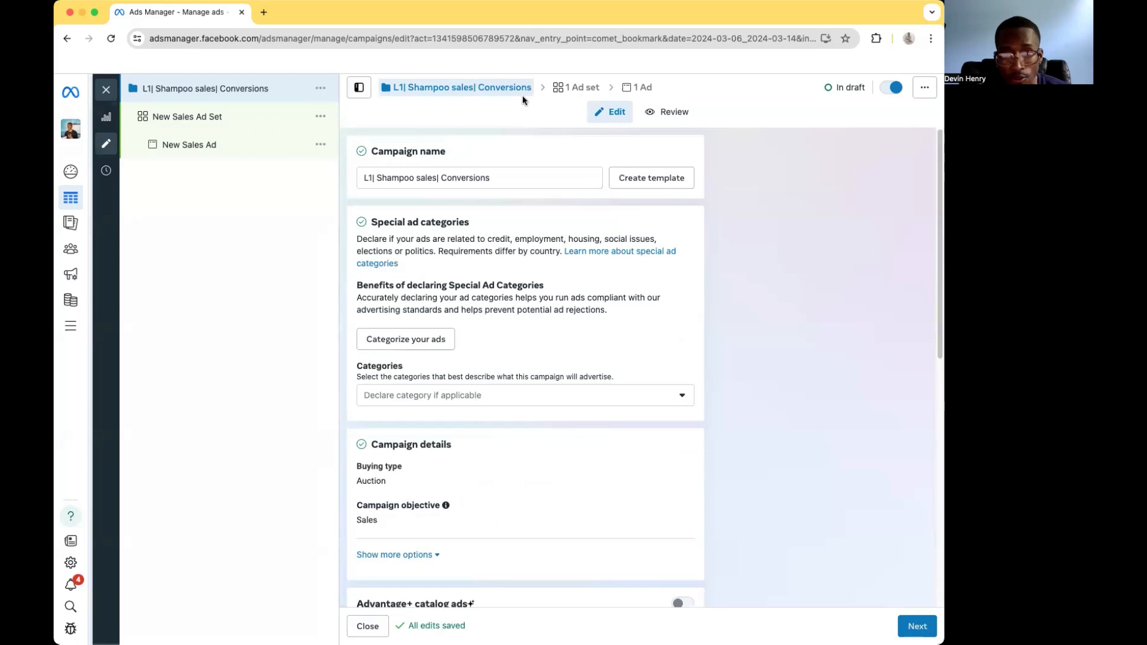
click(180, 117)
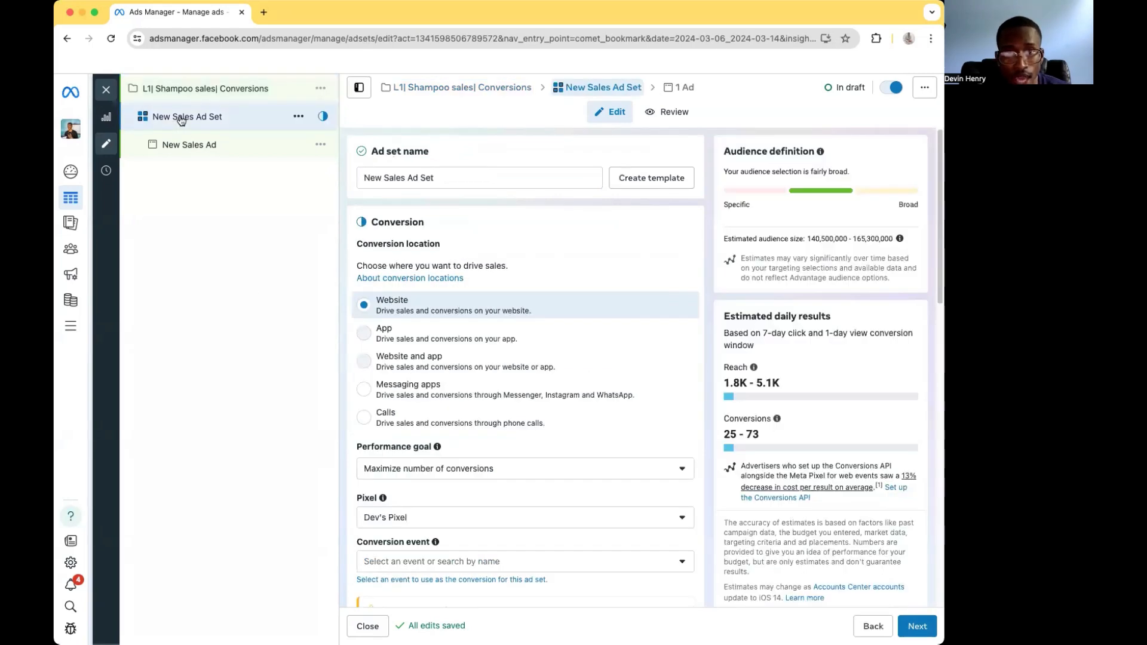
click(177, 145)
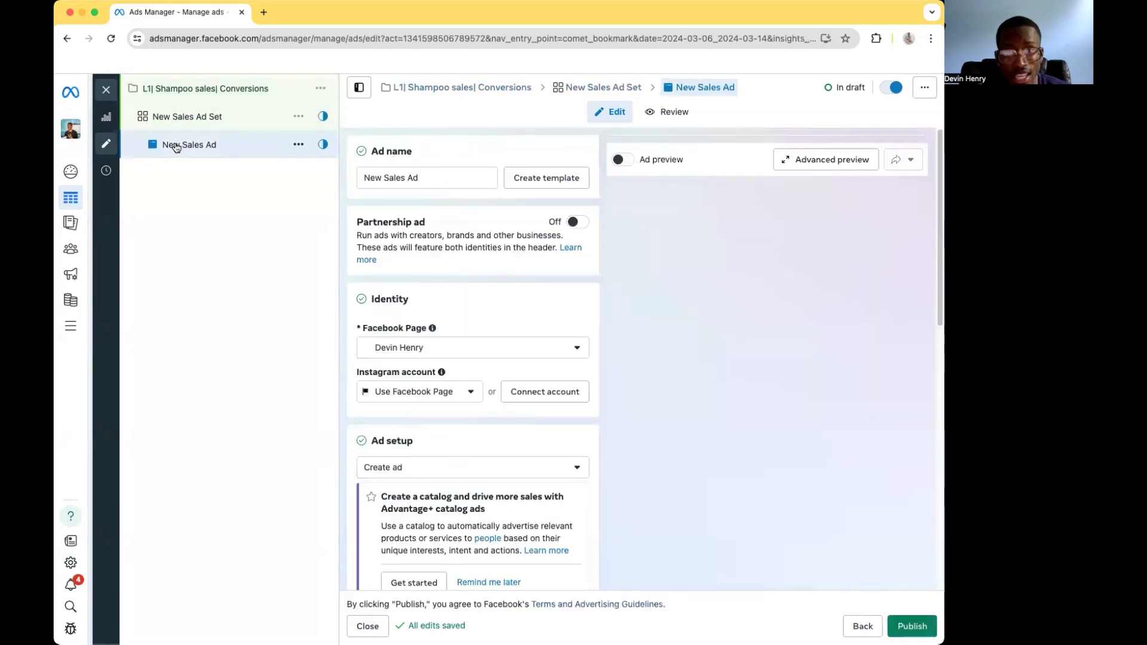
click(169, 90)
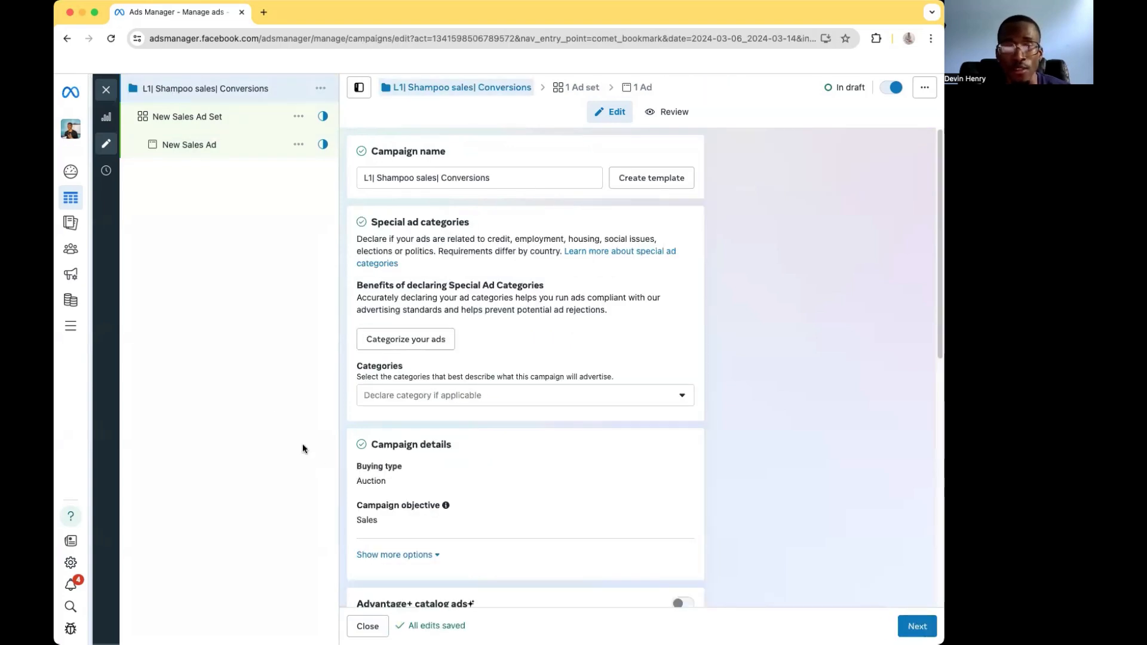
Open the new sales ad set and clear its name.
click(194, 120)
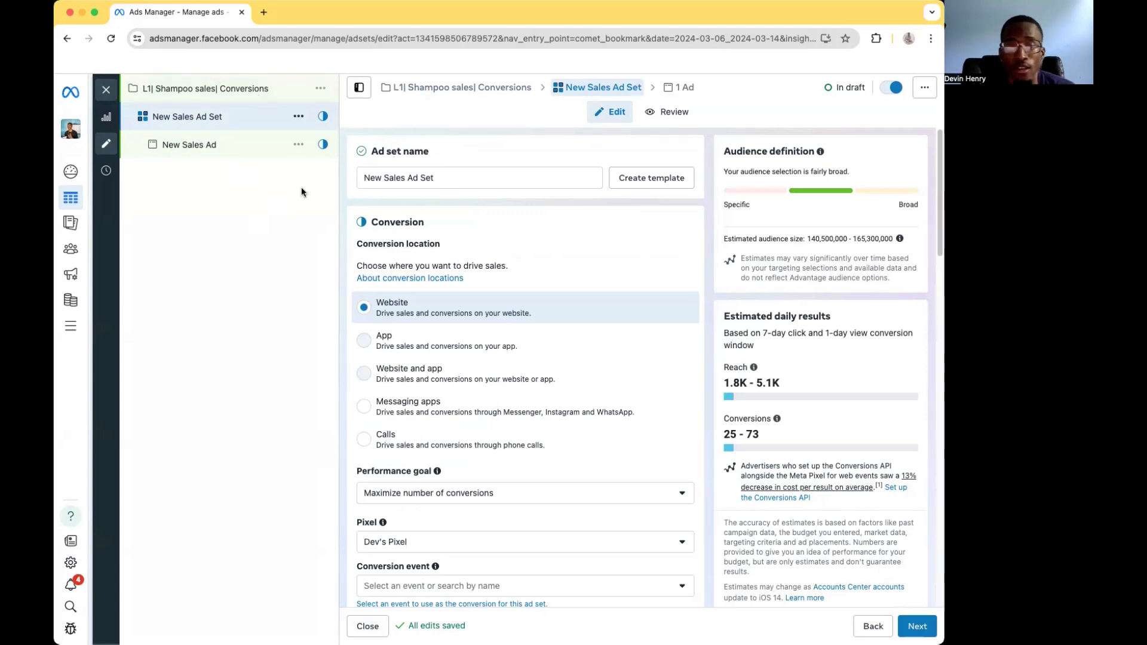
click(450, 180)
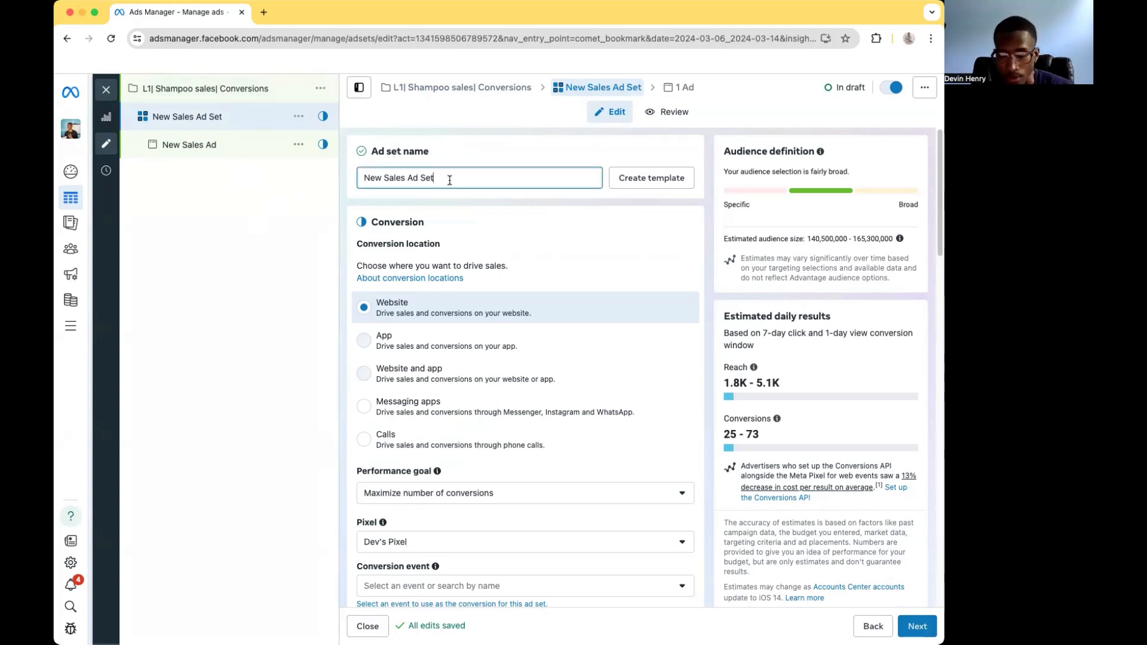
key(BackSpace)
key(BackSpace)
key(BackSpace)
key(BackSpace)
key(BackSpace)
key(BackSpace)
key(BackSpace)
key(BackSpace)
key(BackSpace)
key(BackSpace)
key(BackSpace)
key(BackSpace)
key(BackSpace)
key(BackSpace)
key(BackSpace)
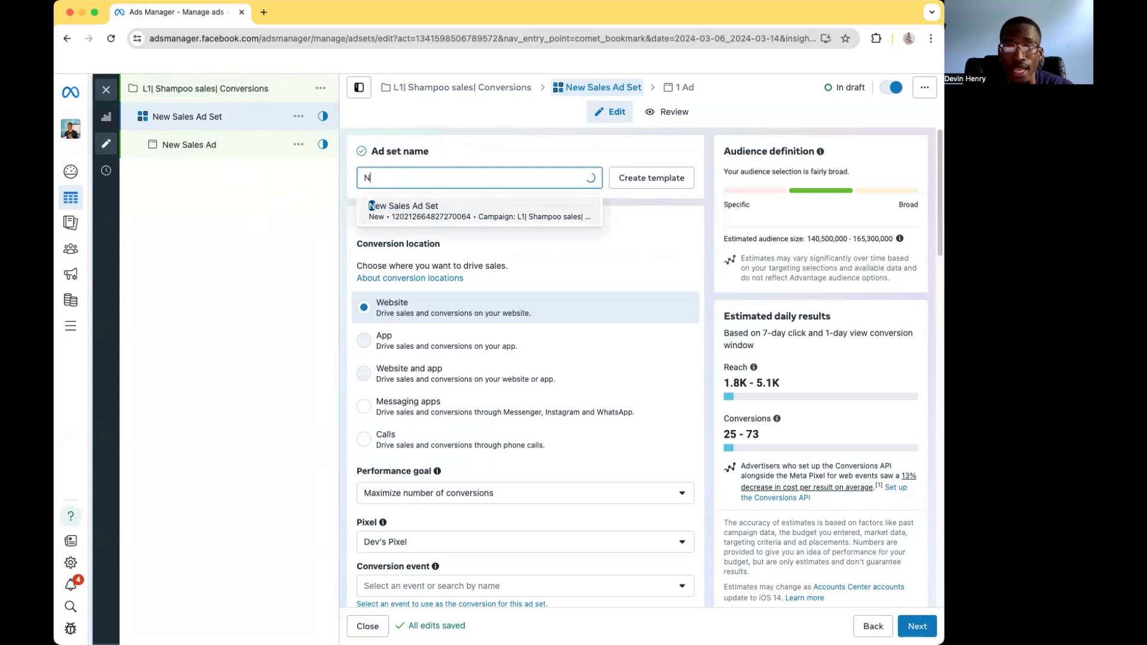
key(BackSpace)
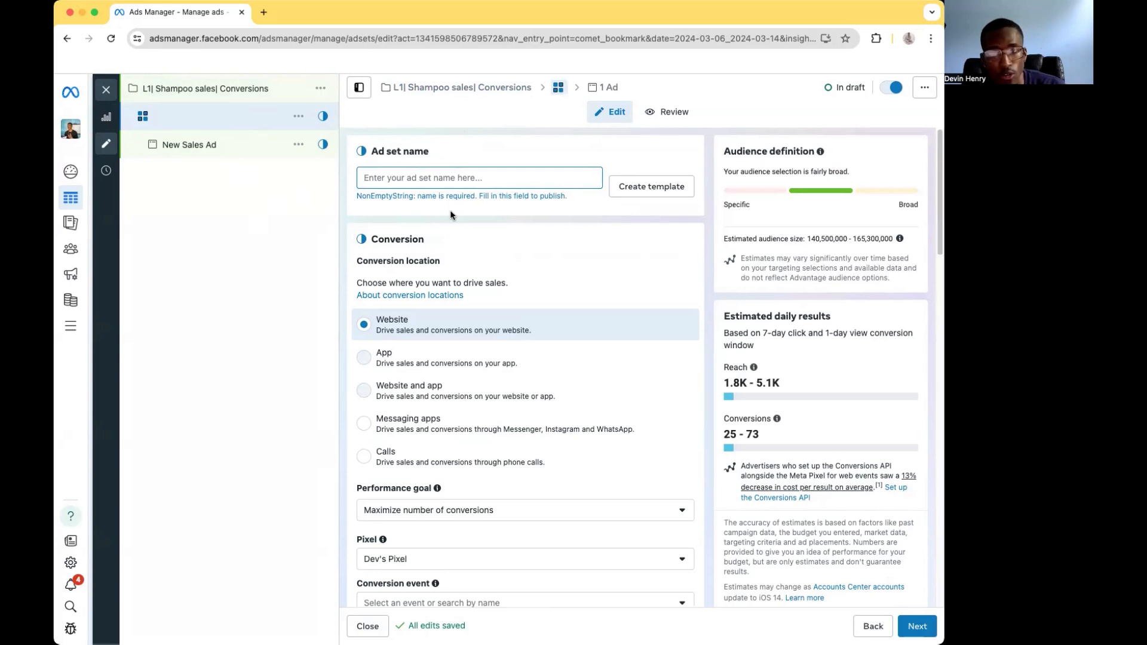
Examine the ad set's conversion location, performance goal, pixel, cost per result goal, dynamic creative, and budget and schedule settings.
scroll(449, 210, down, 1)
scroll(547, 257, down, 2)
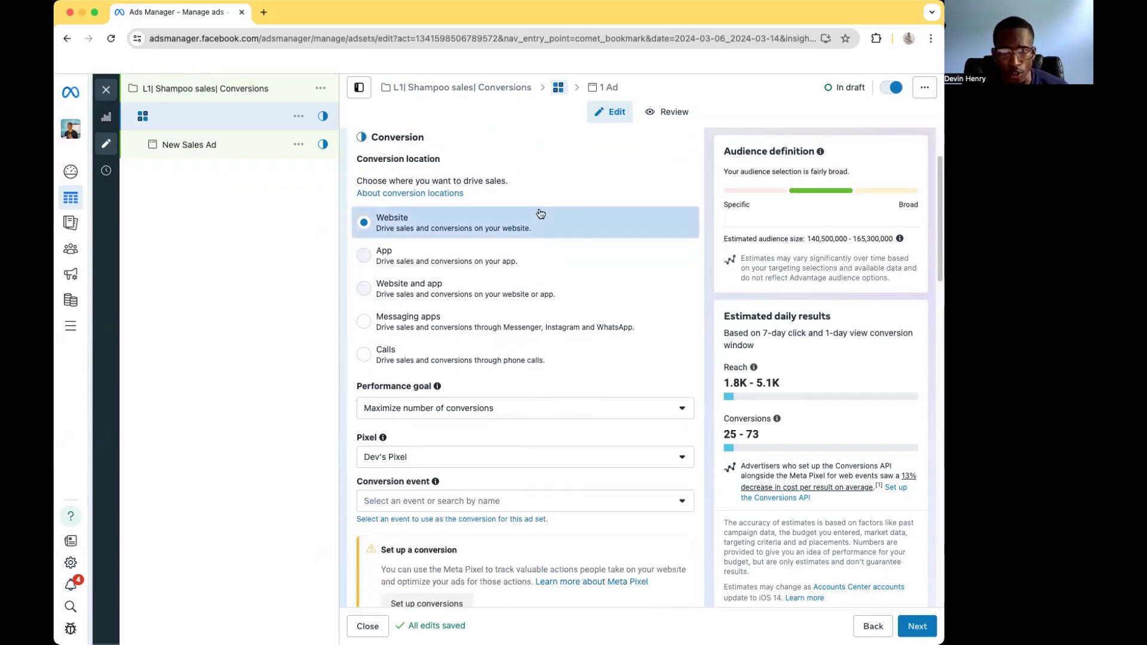
scroll(567, 220, down, 1)
scroll(567, 220, down, 1)
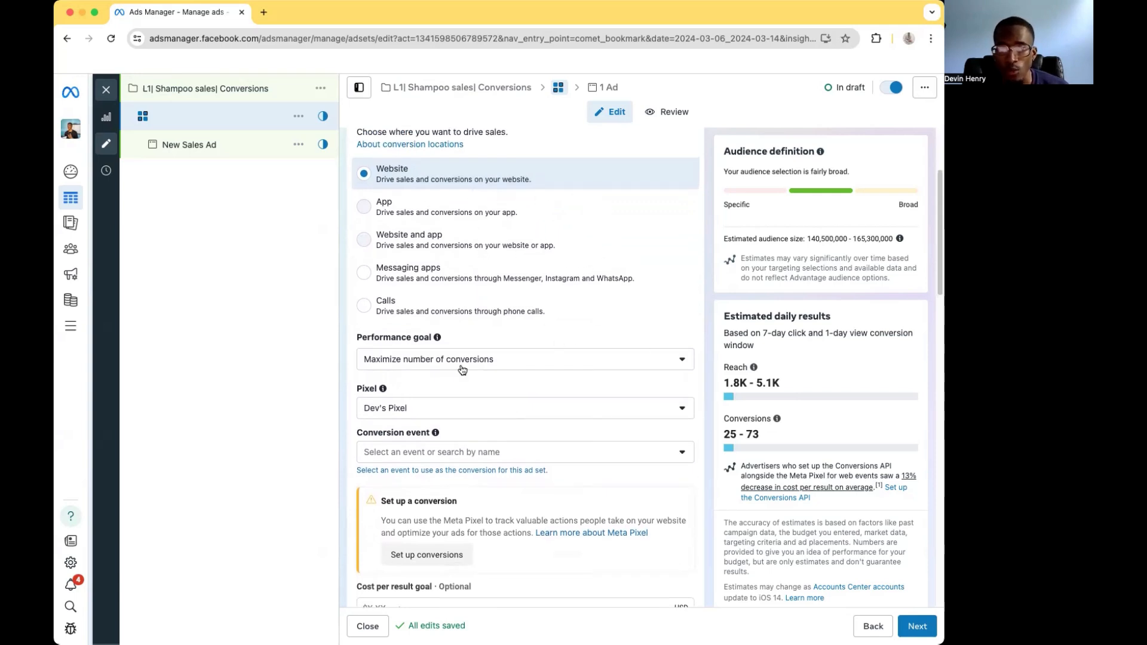
scroll(520, 278, down, 4)
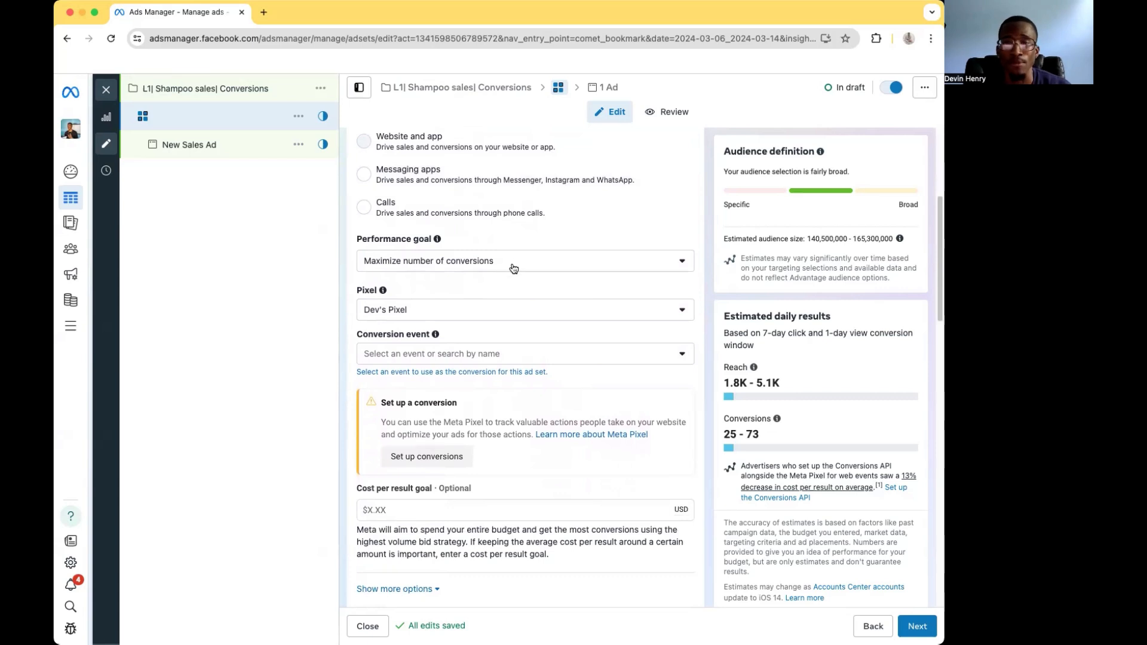
scroll(506, 281, down, 6)
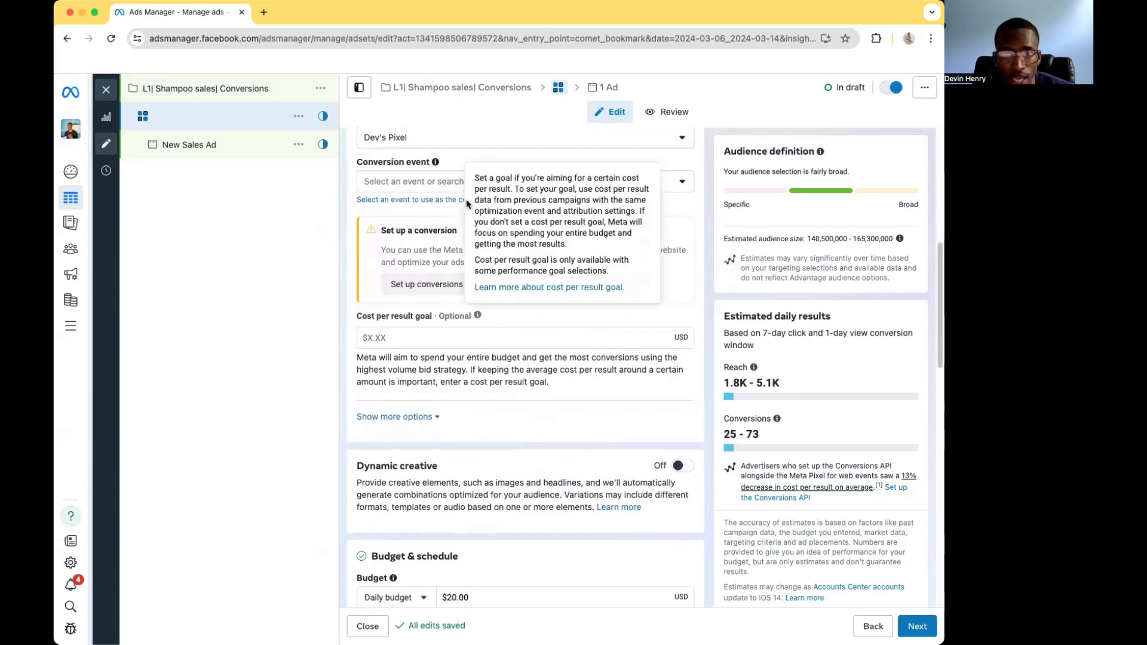
scroll(451, 248, down, 3)
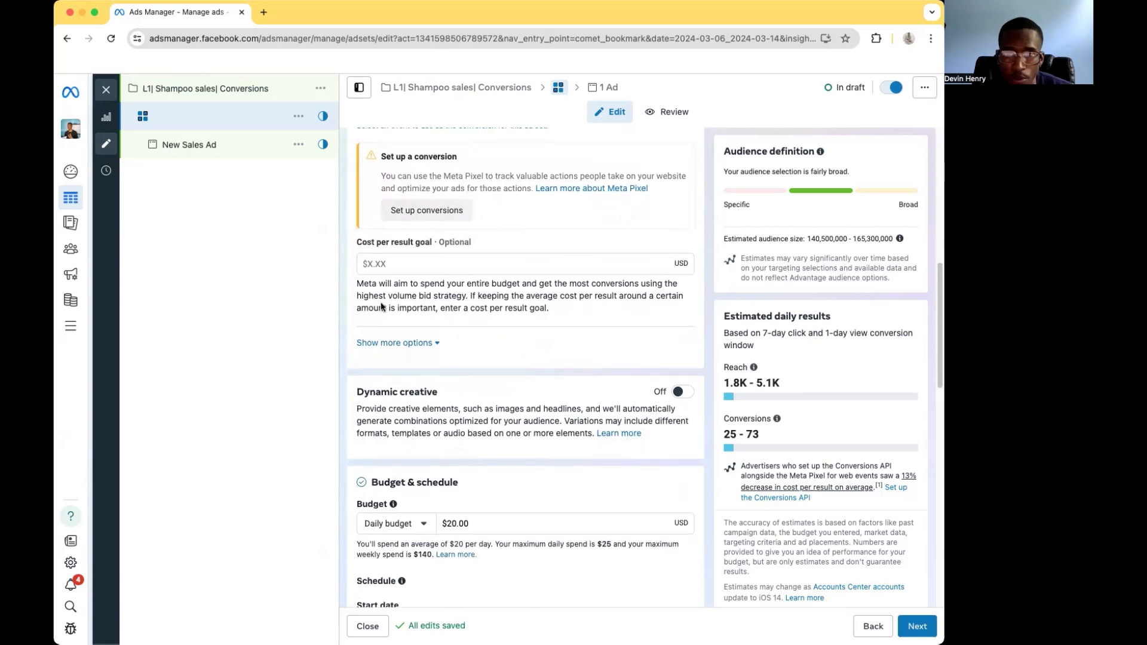
scroll(543, 349, down, 4)
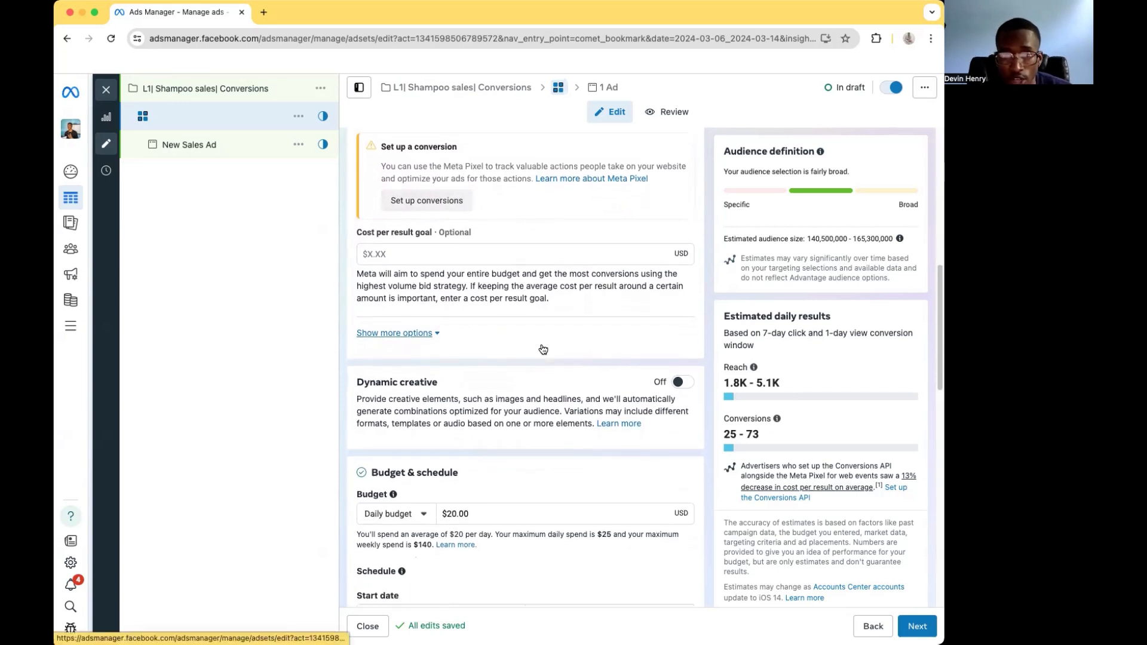
scroll(543, 350, down, 6)
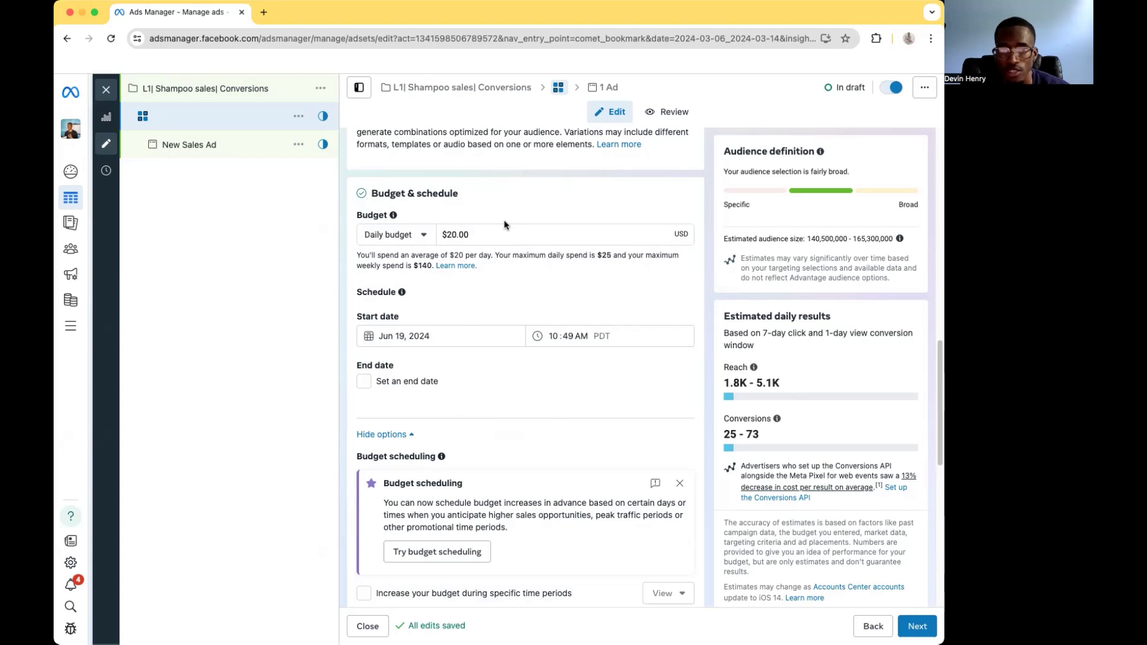
scroll(504, 224, down, 1)
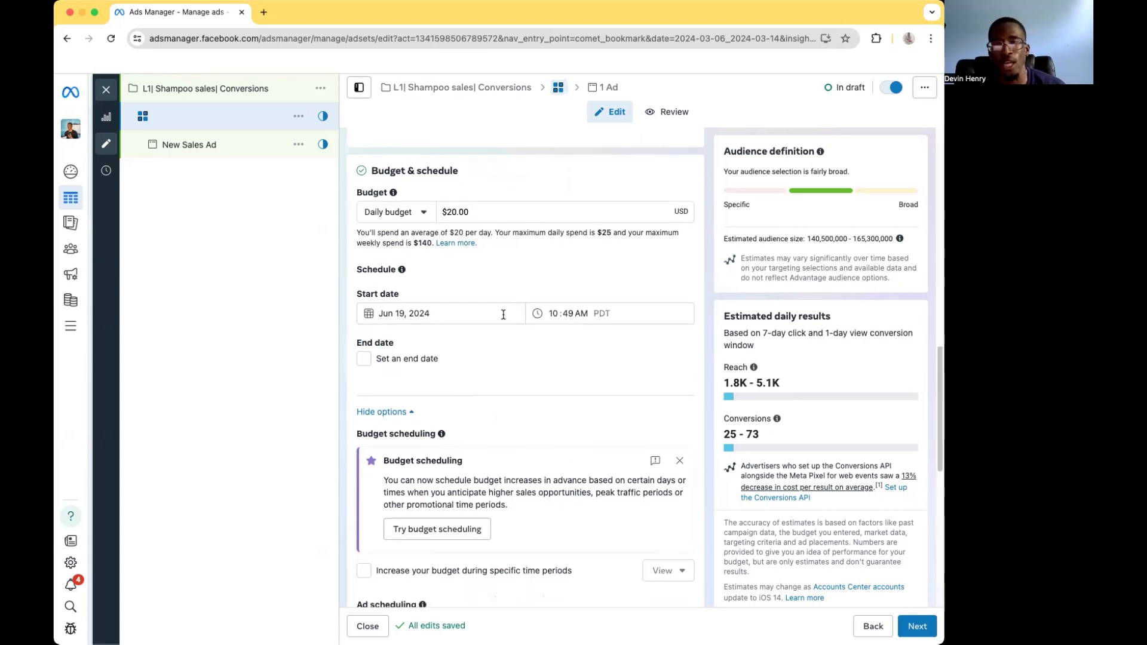
scroll(553, 283, down, 3)
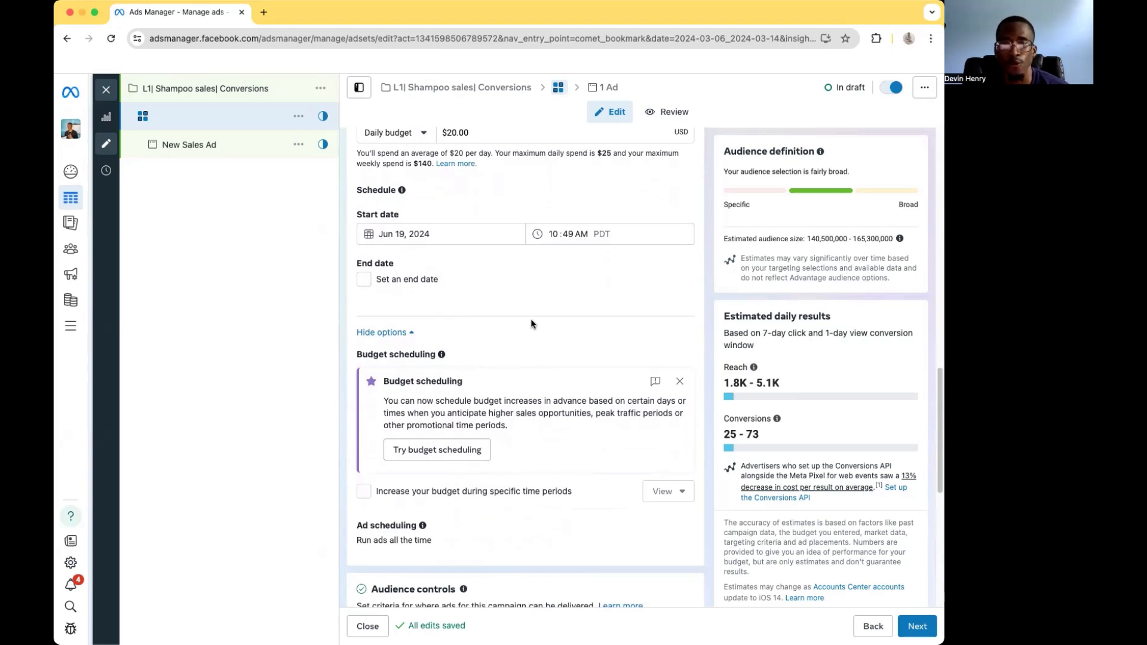
Switch the ad set's targeting from Advantage+ audience to the original audience options.
scroll(529, 319, down, 1)
scroll(530, 319, down, 1)
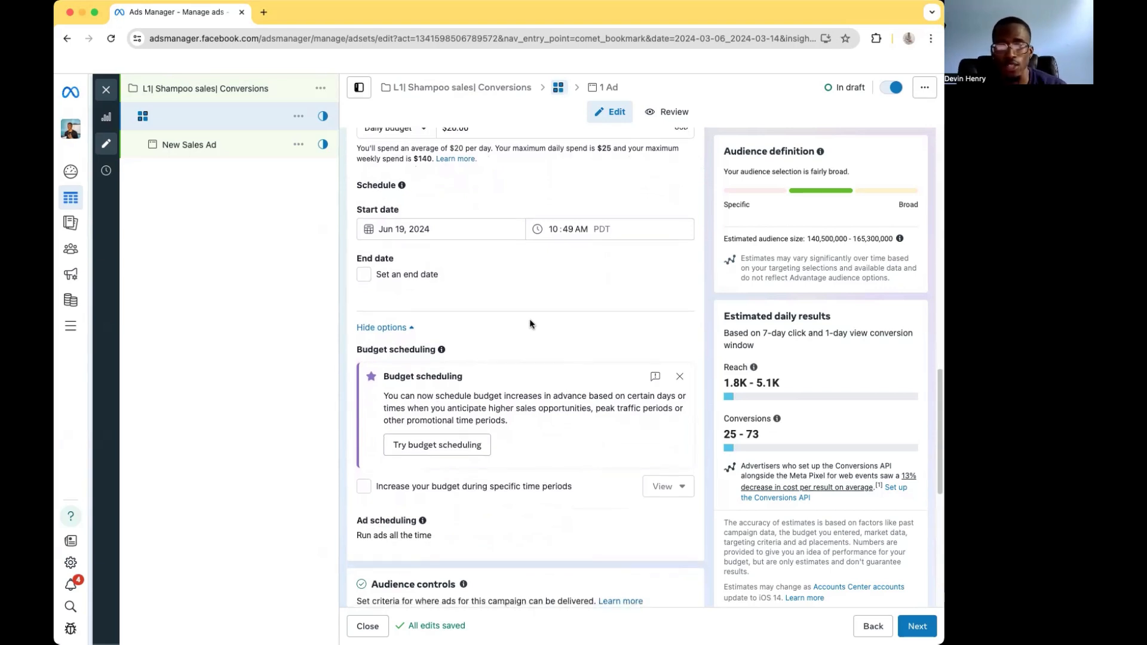
scroll(536, 325, down, 10)
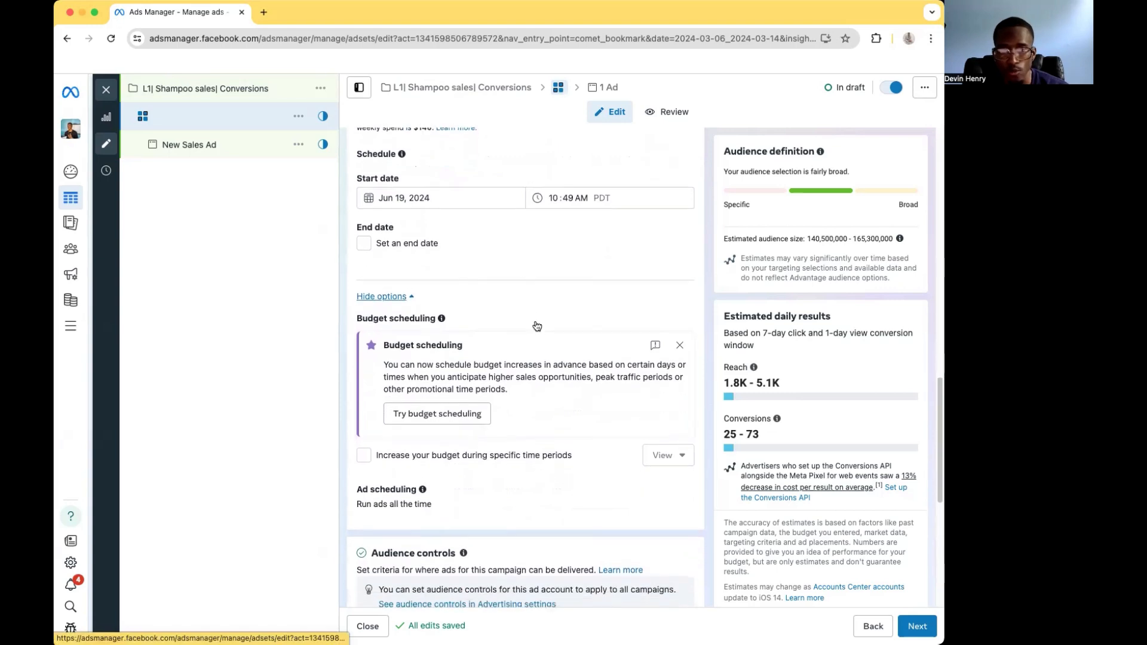
scroll(537, 326, down, 3)
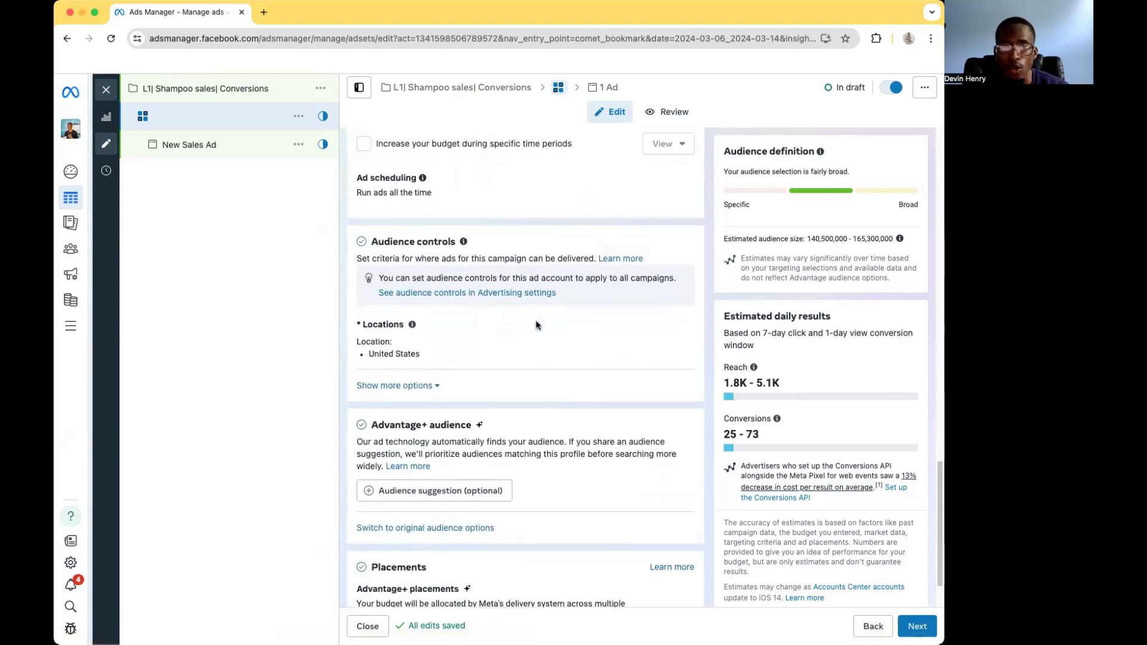
scroll(536, 326, down, 2)
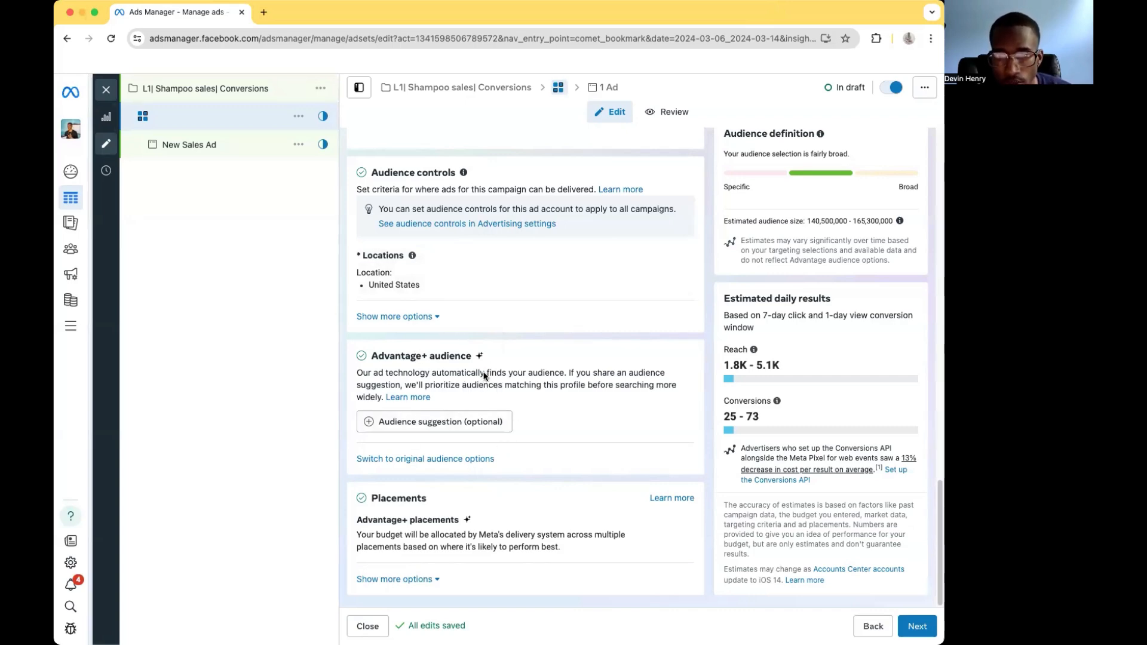
scroll(487, 359, up, 4)
scroll(497, 330, down, 4)
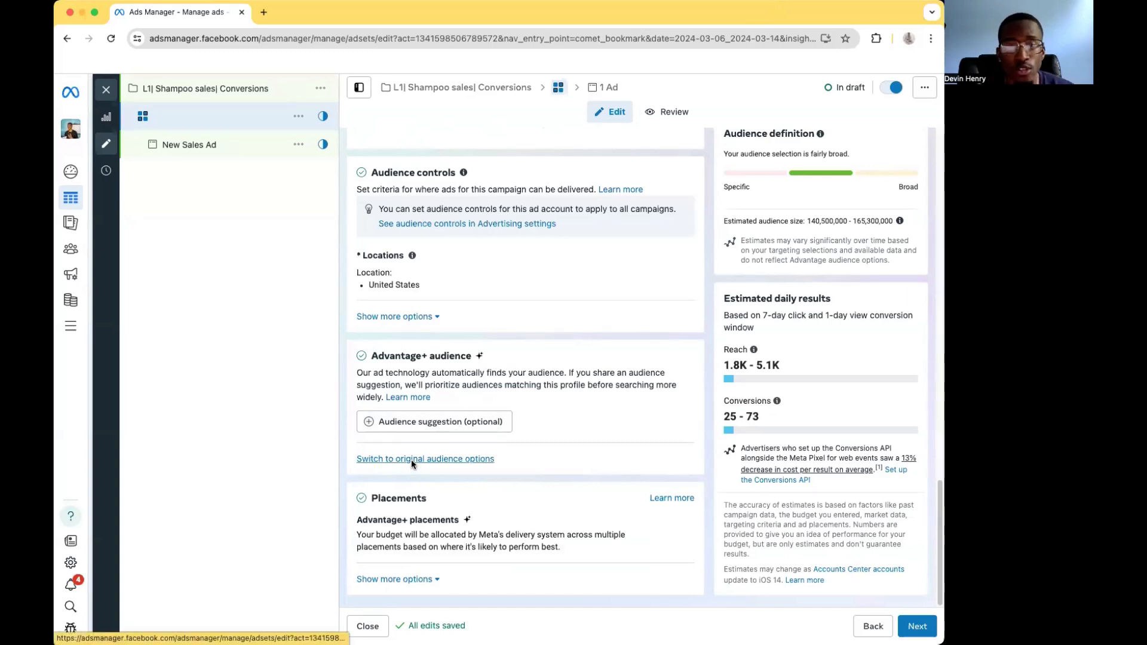
click(411, 460)
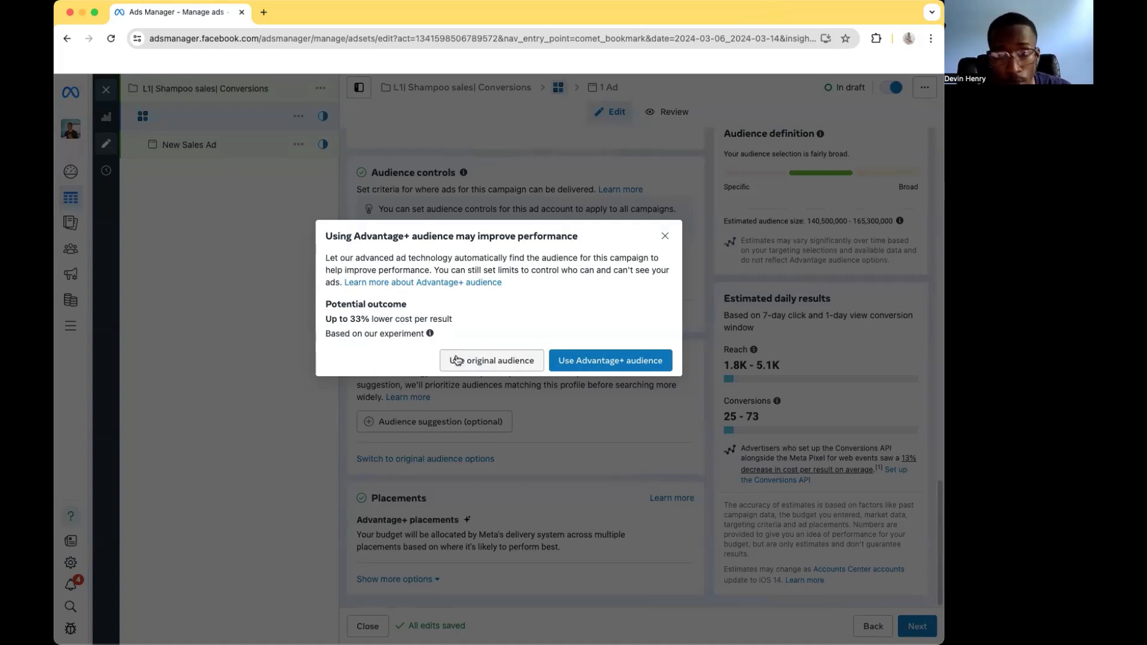
click(478, 361)
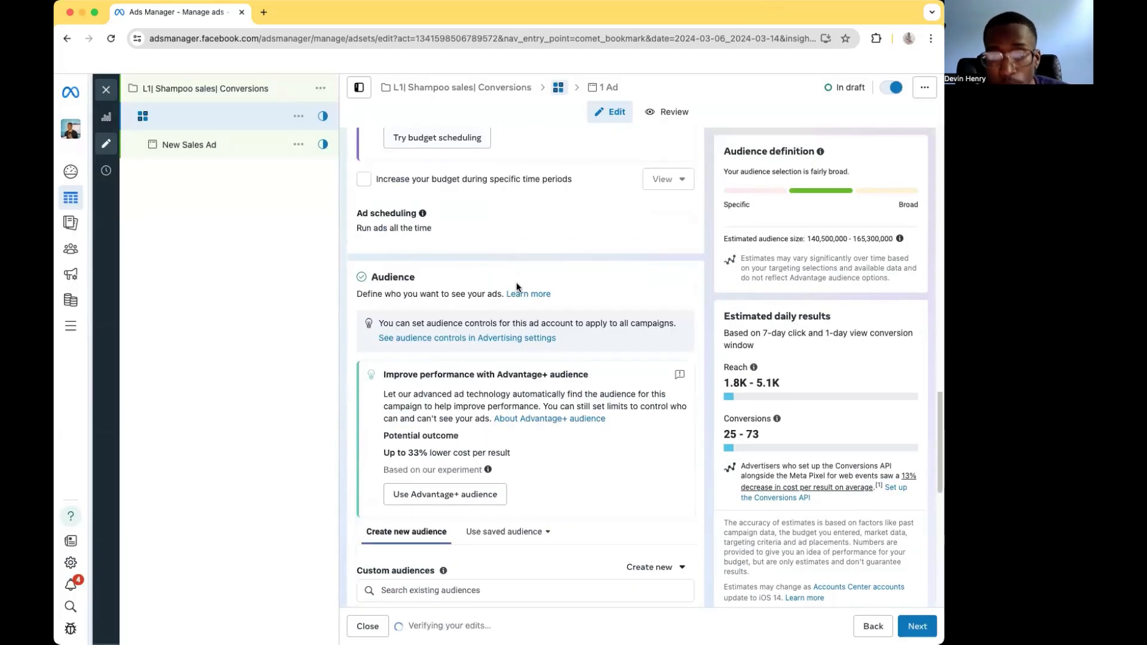
Search detailed targeting for "haircare" and add the interest "Hair care (personal care)" to the audience.
scroll(517, 286, down, 6)
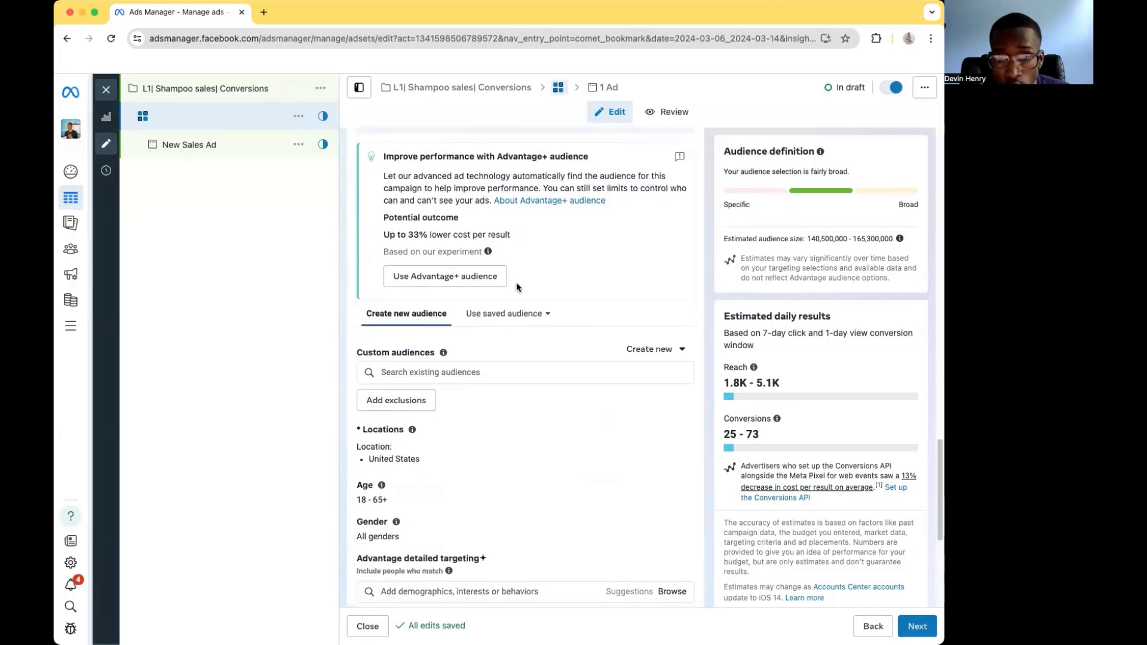
scroll(516, 286, down, 2)
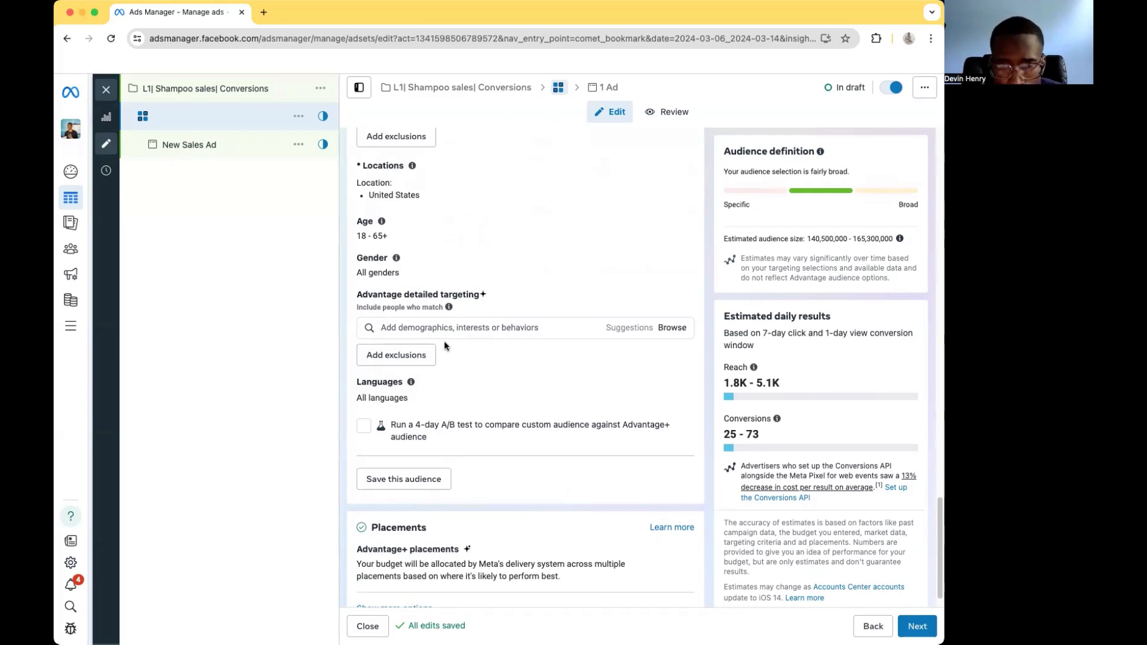
click(443, 330)
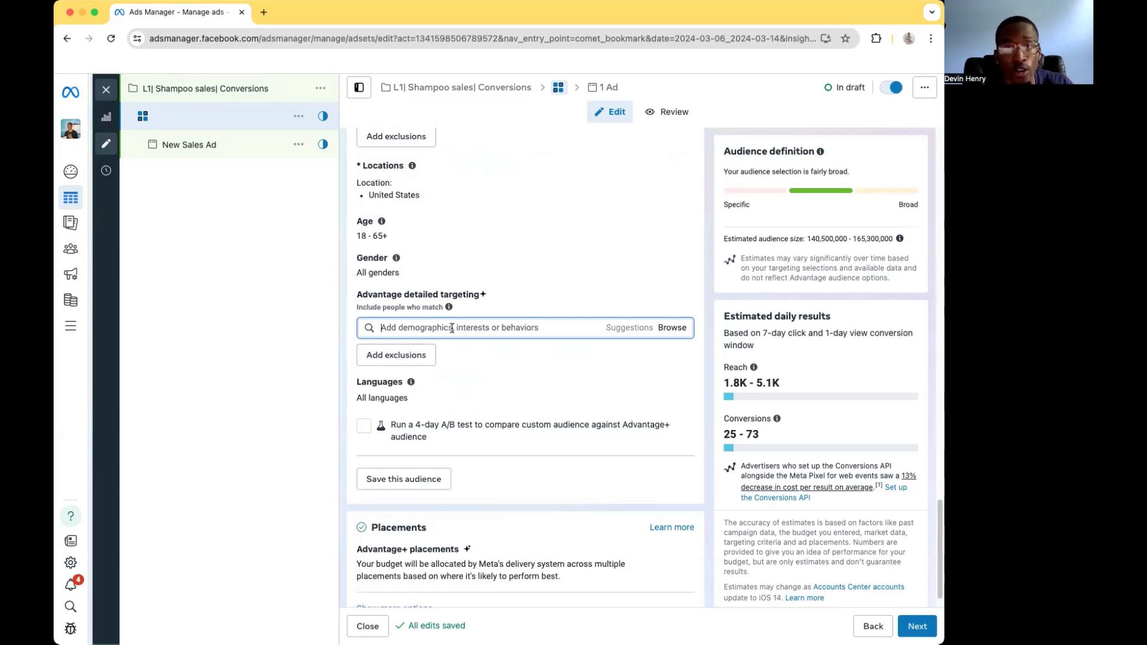
text(haircare)
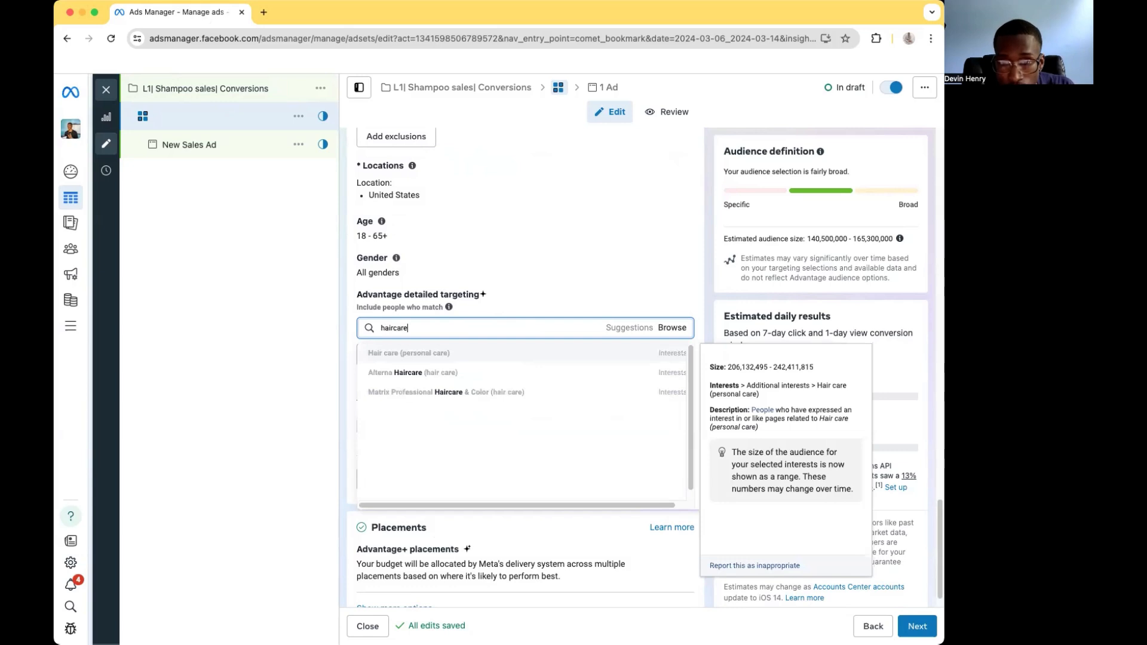
click(377, 354)
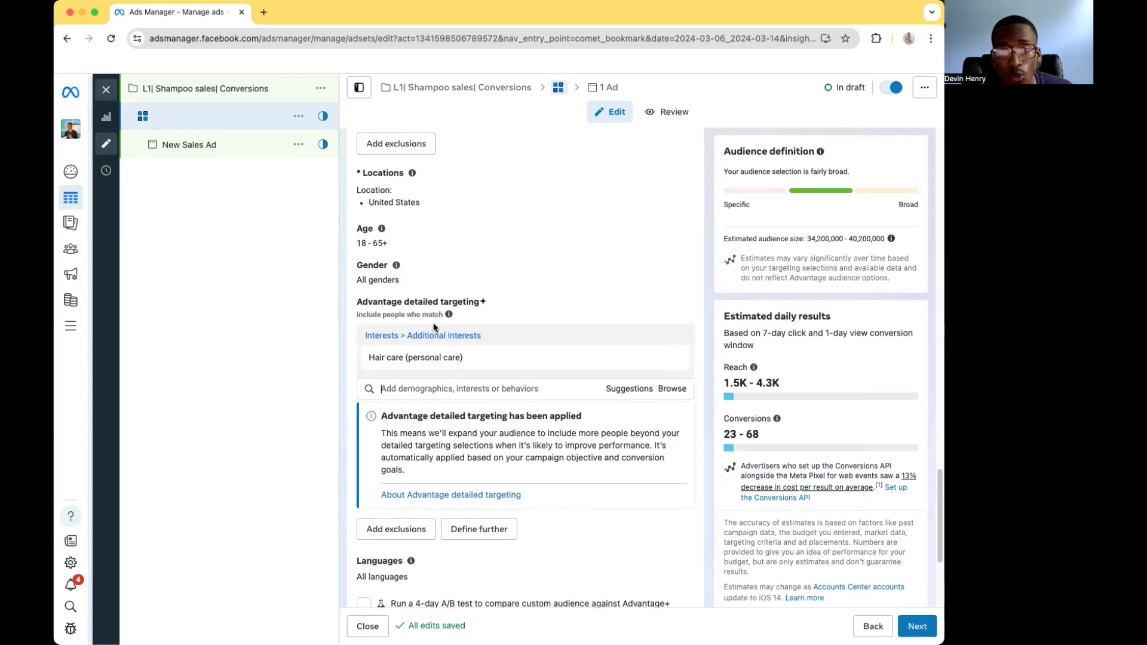
Restrict the ad set's audience gender to Women.
scroll(410, 396, up, 3)
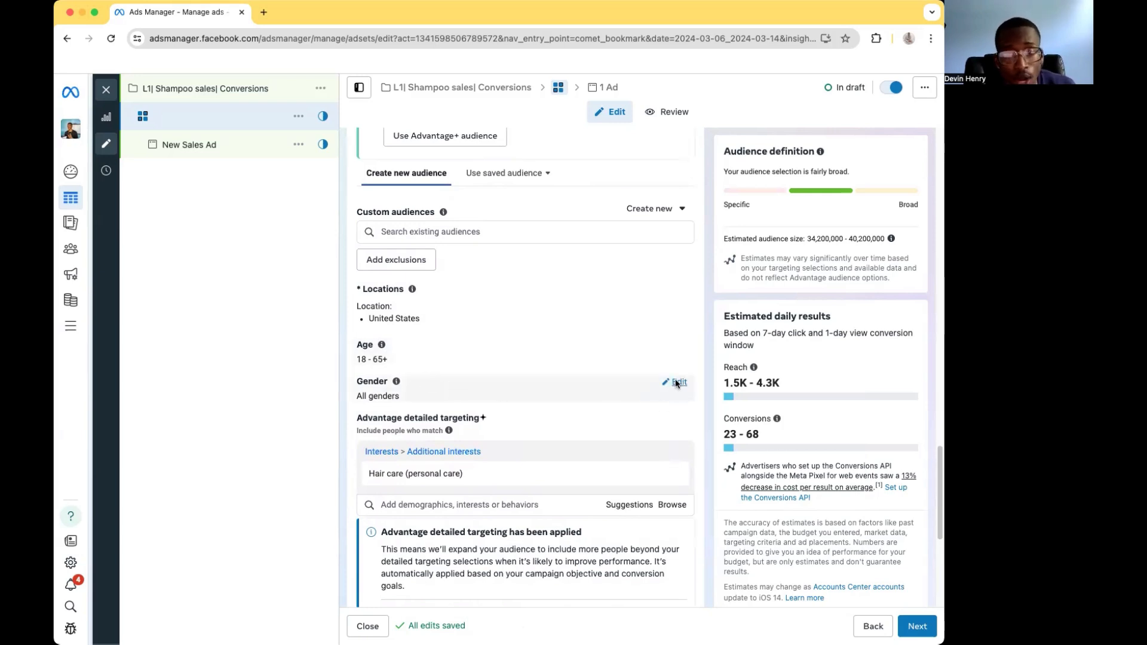
click(676, 385)
click(451, 400)
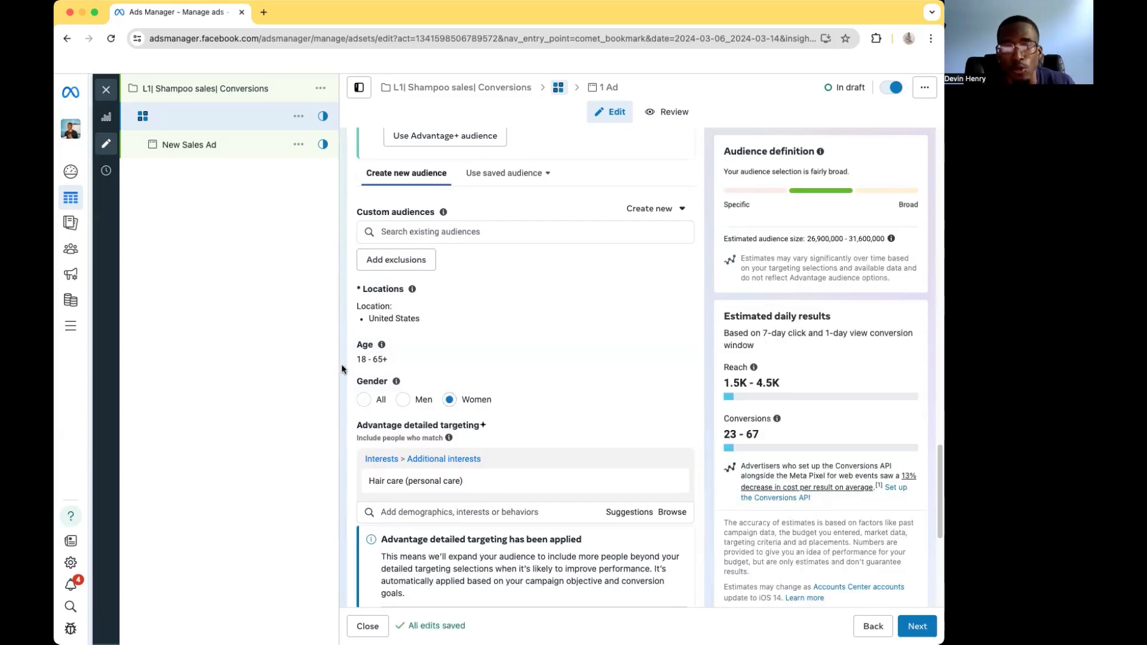
Name the ad set "Hair care".
scroll(601, 386, down, 3)
scroll(602, 384, down, 1)
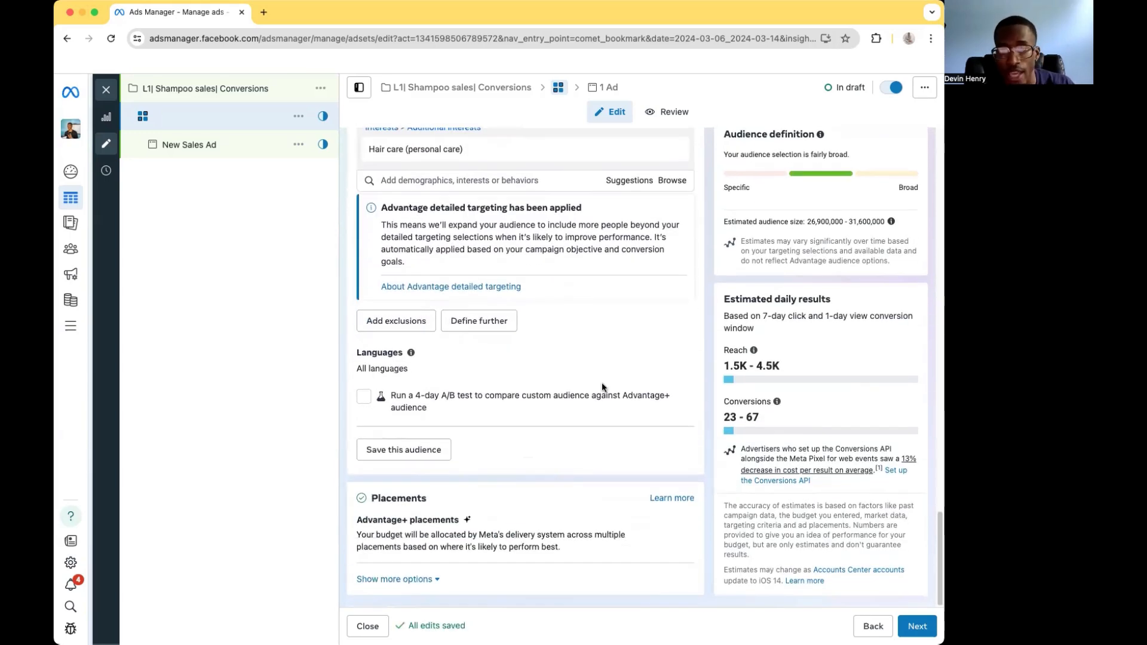
scroll(561, 343, up, 1)
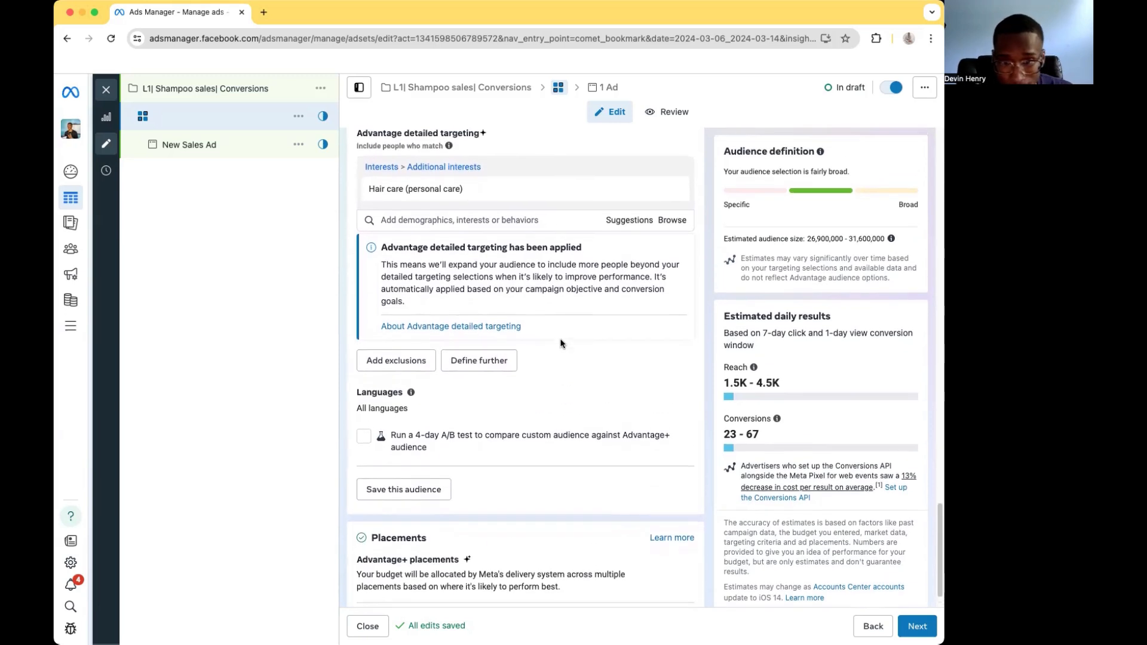
scroll(553, 341, down, 1)
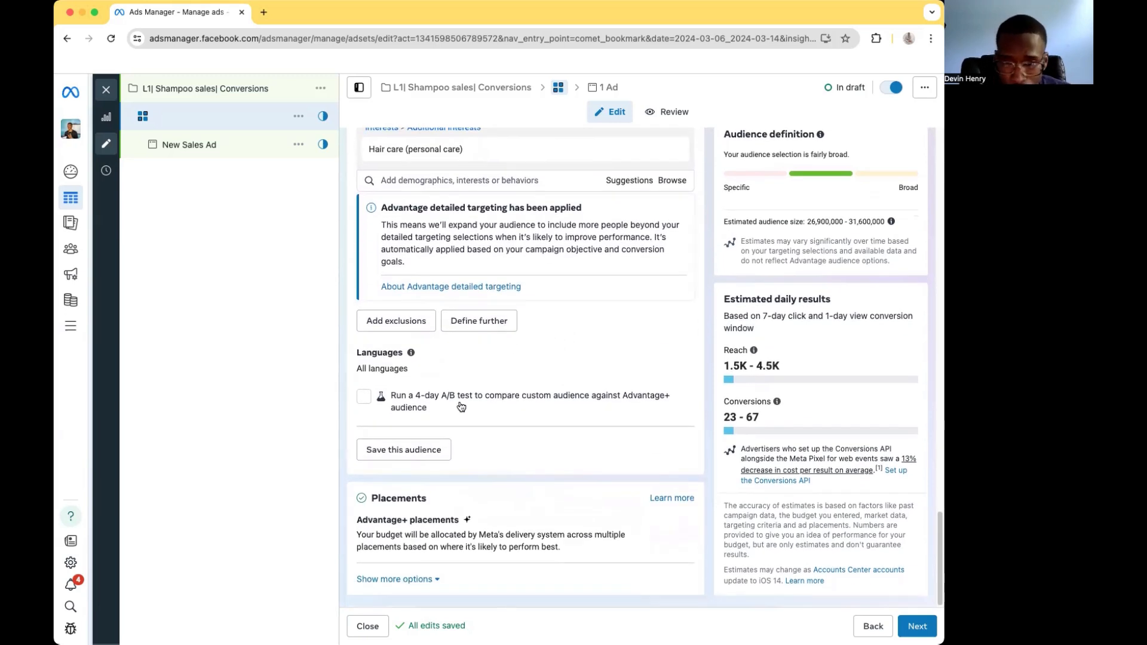
scroll(428, 376, up, 4)
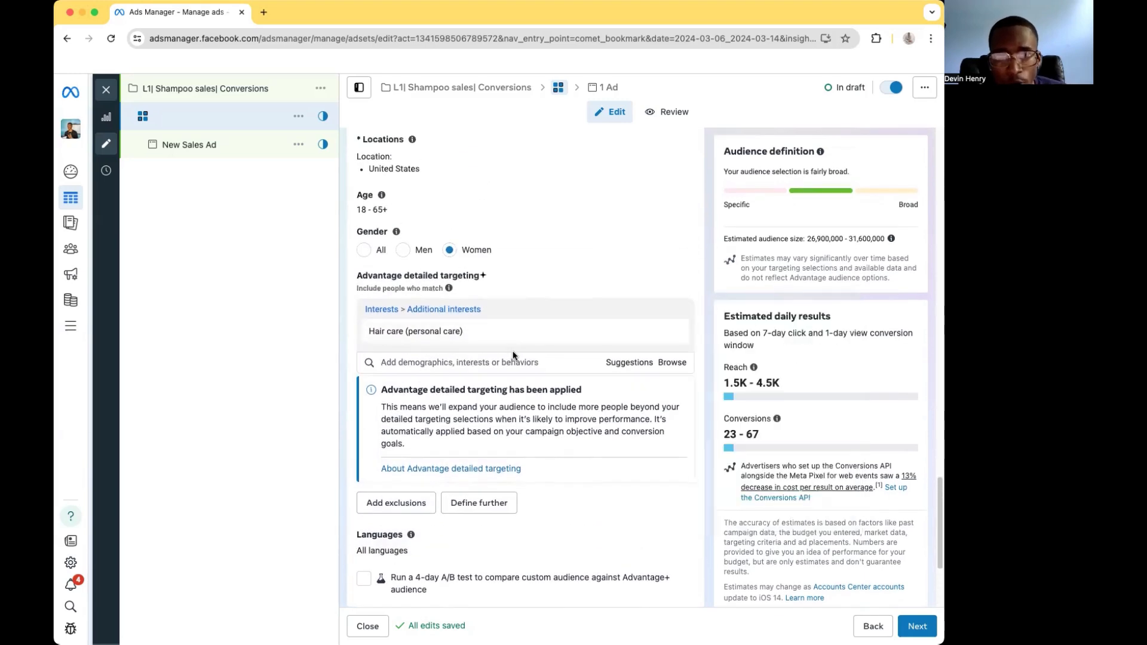
scroll(513, 350, down, 1)
scroll(511, 356, up, 12)
scroll(510, 357, up, 15)
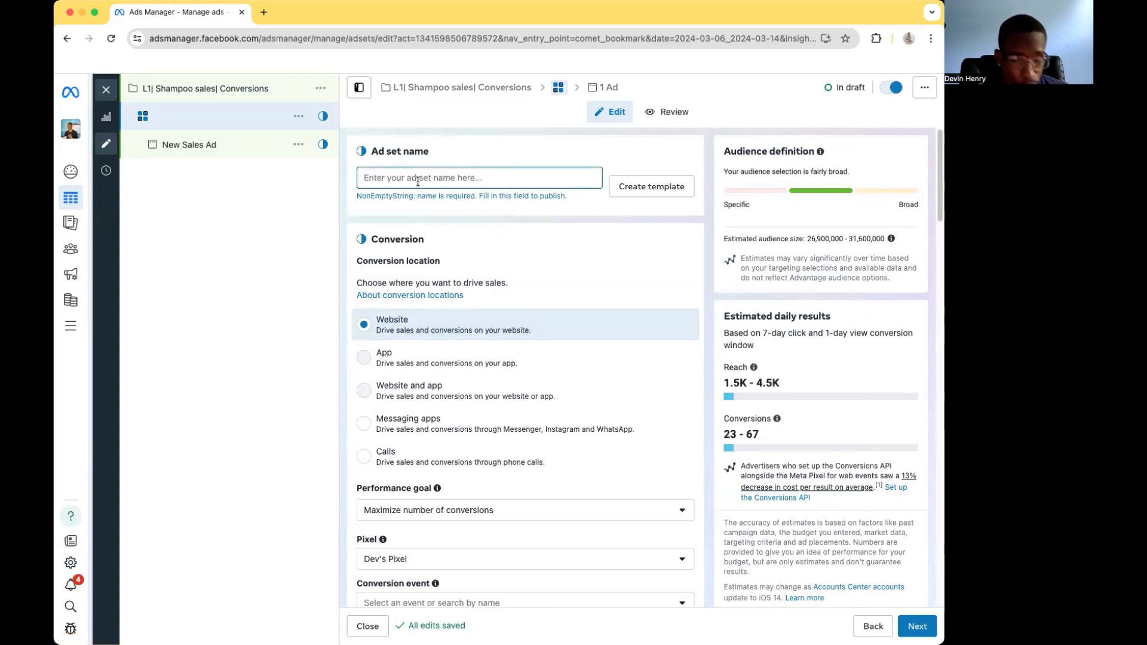
text(Hairc)
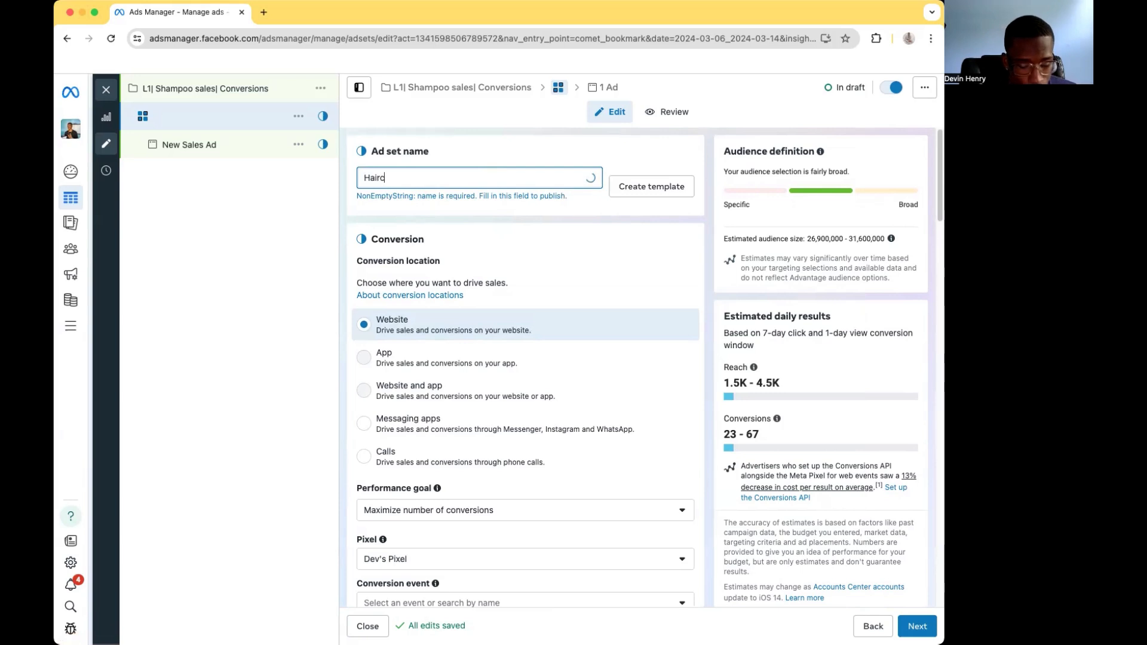
key(BackSpace)
text( care)
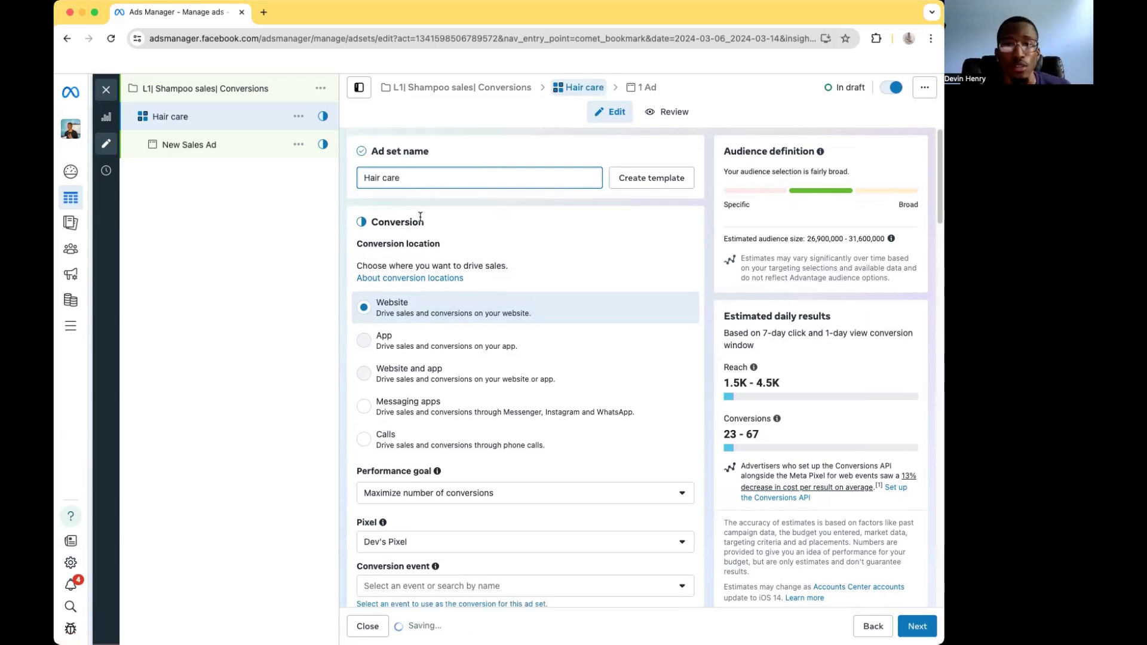
click(430, 133)
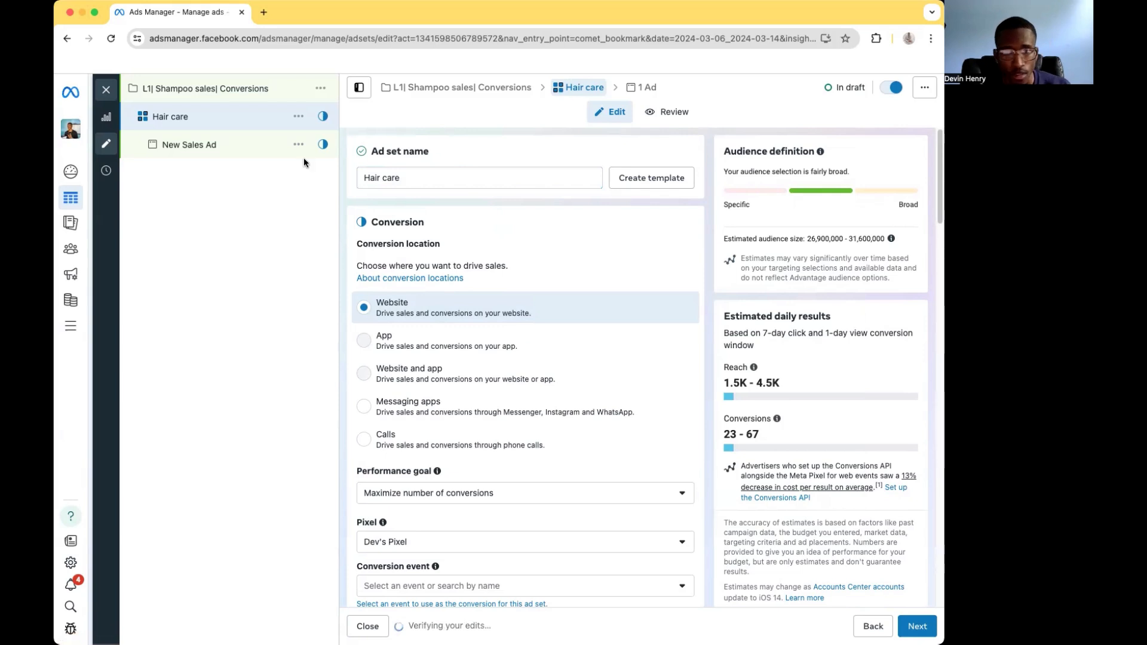
Open the new sales ad under the Hair care ad set and rename it "Video 1".
click(208, 148)
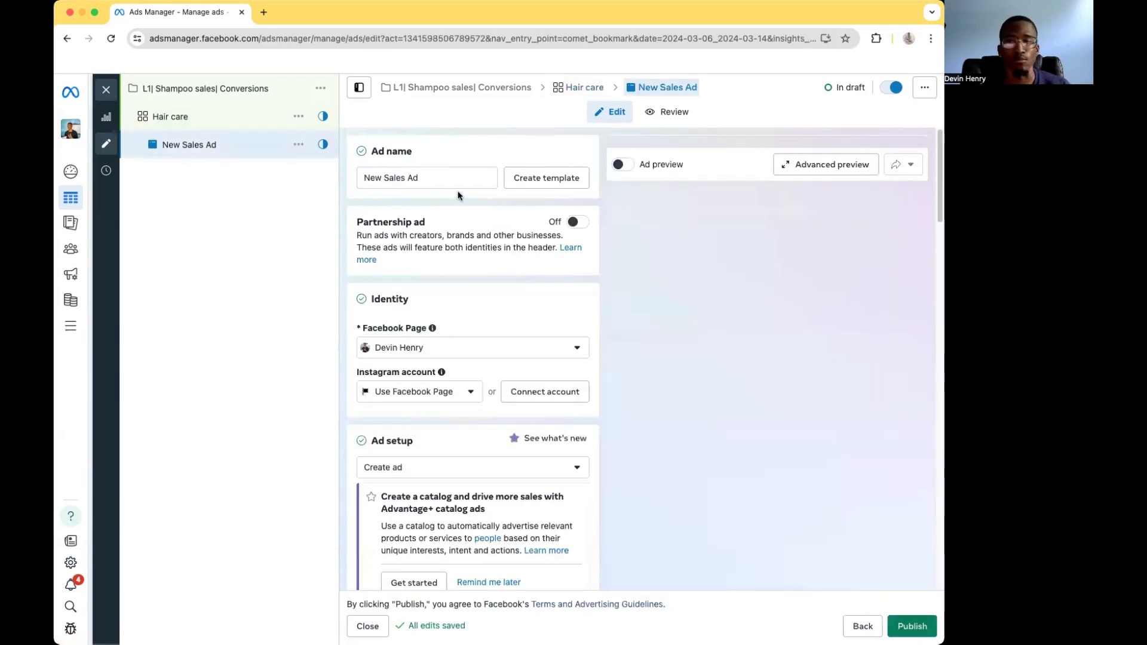
click(445, 178)
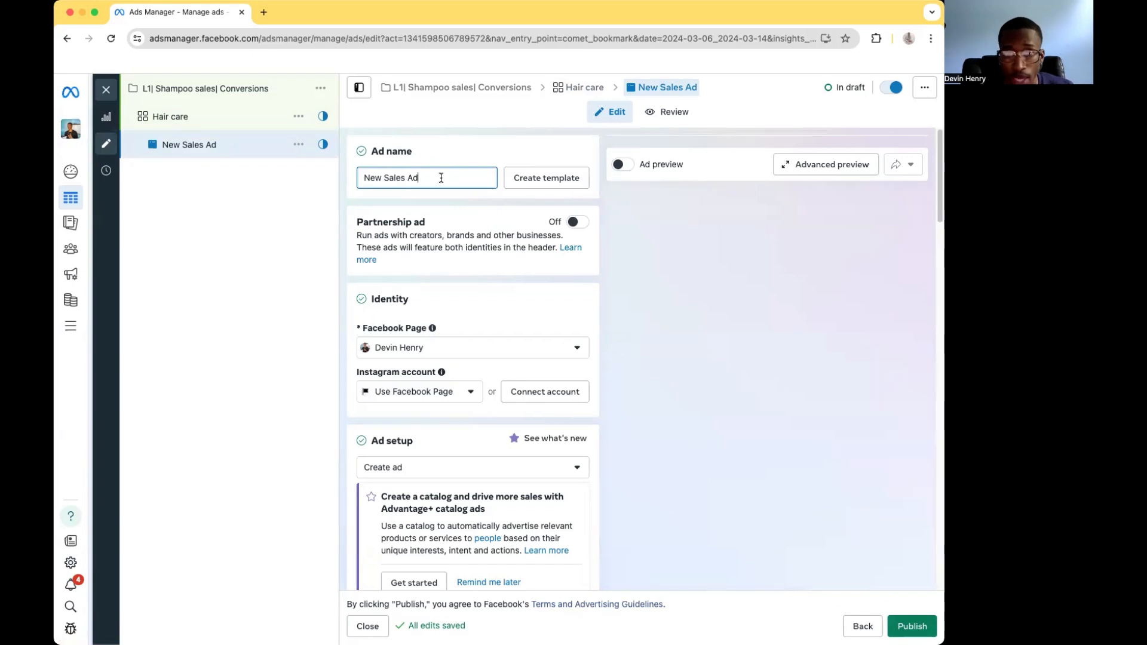
key(BackSpace)
key(BackSpace)
key(BackSpace)
key(BackSpace)
key(BackSpace)
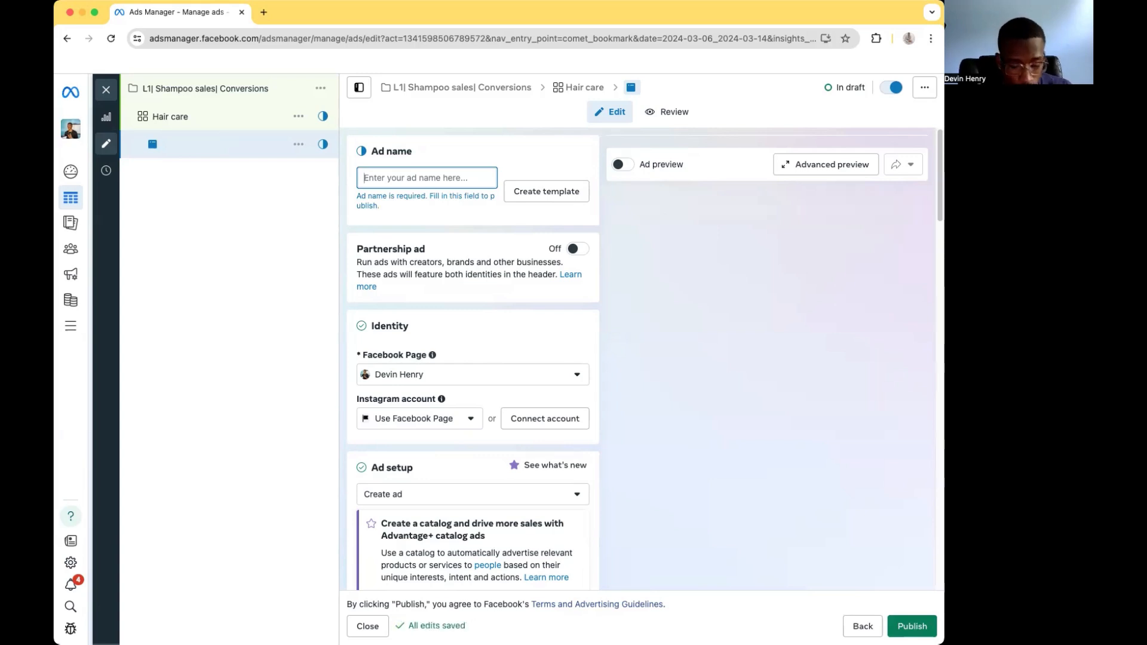
text(Video 1)
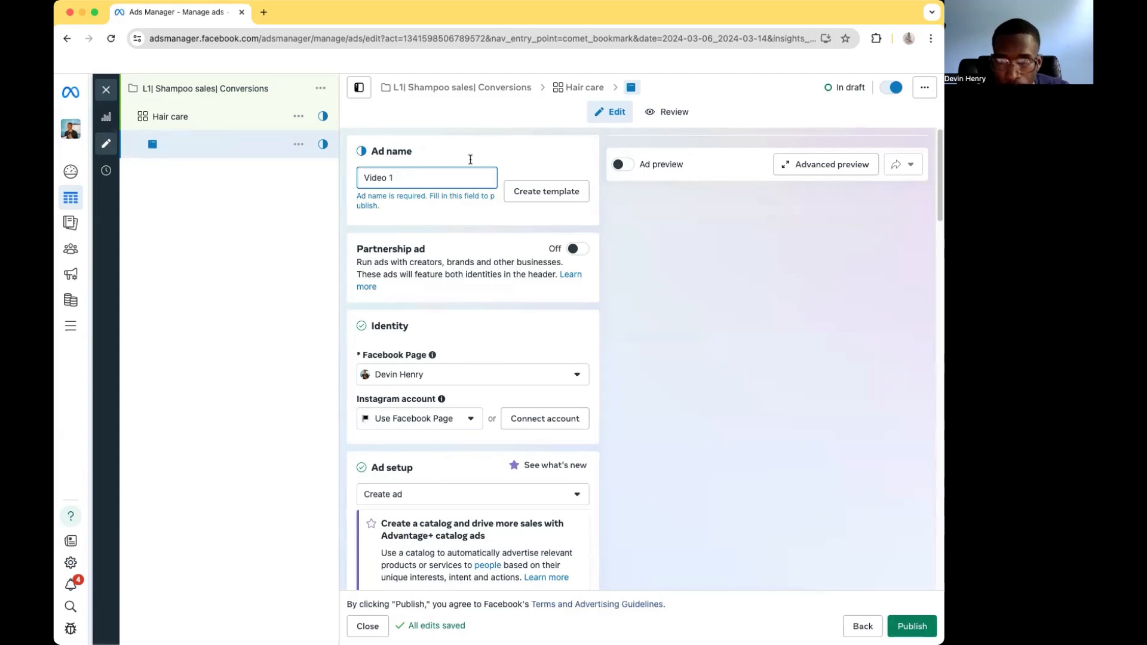
click(483, 119)
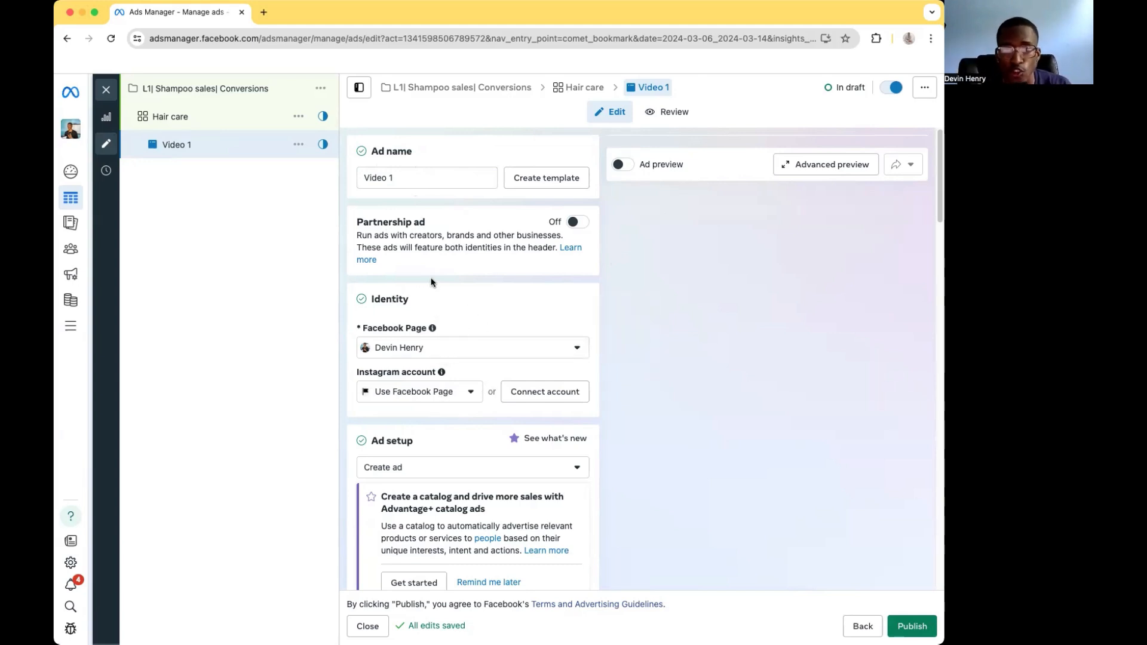
Examine the ad's identity, ad setup, creative source, format, multi-advertiser and ad creative settings.
scroll(433, 283, down, 3)
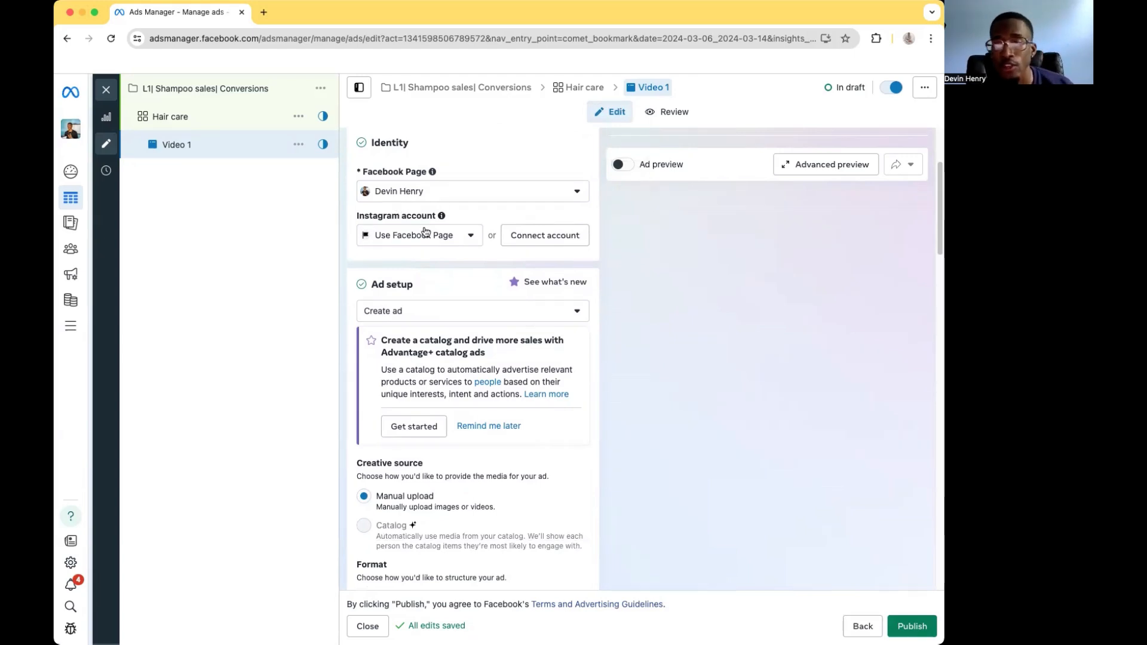
scroll(456, 241, down, 1)
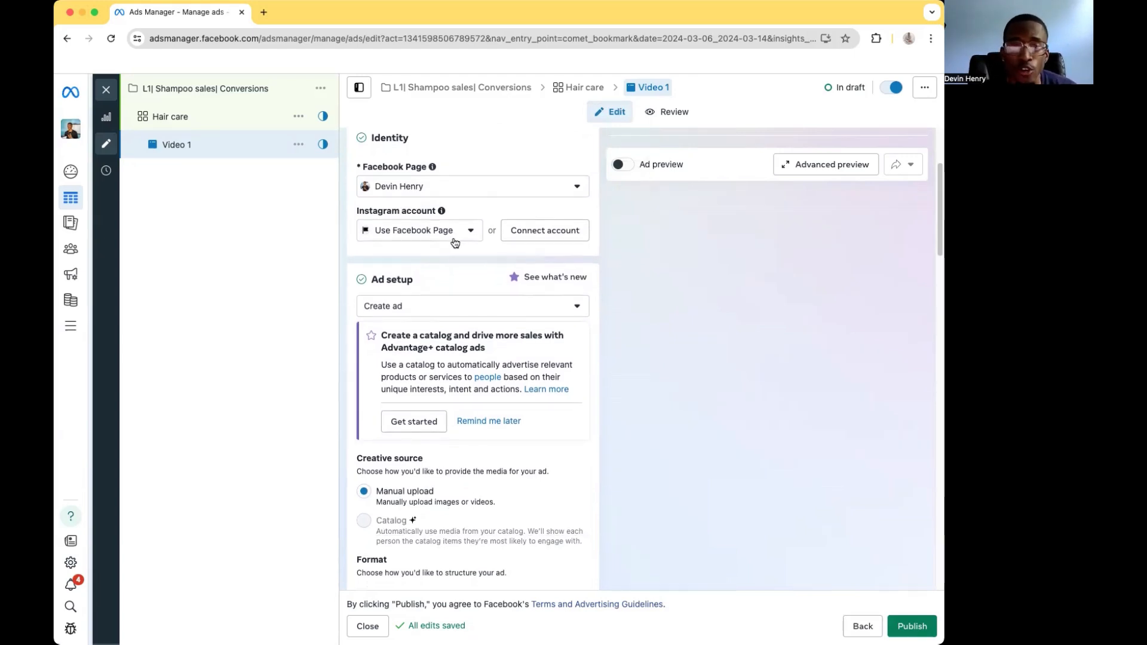
scroll(527, 239, down, 5)
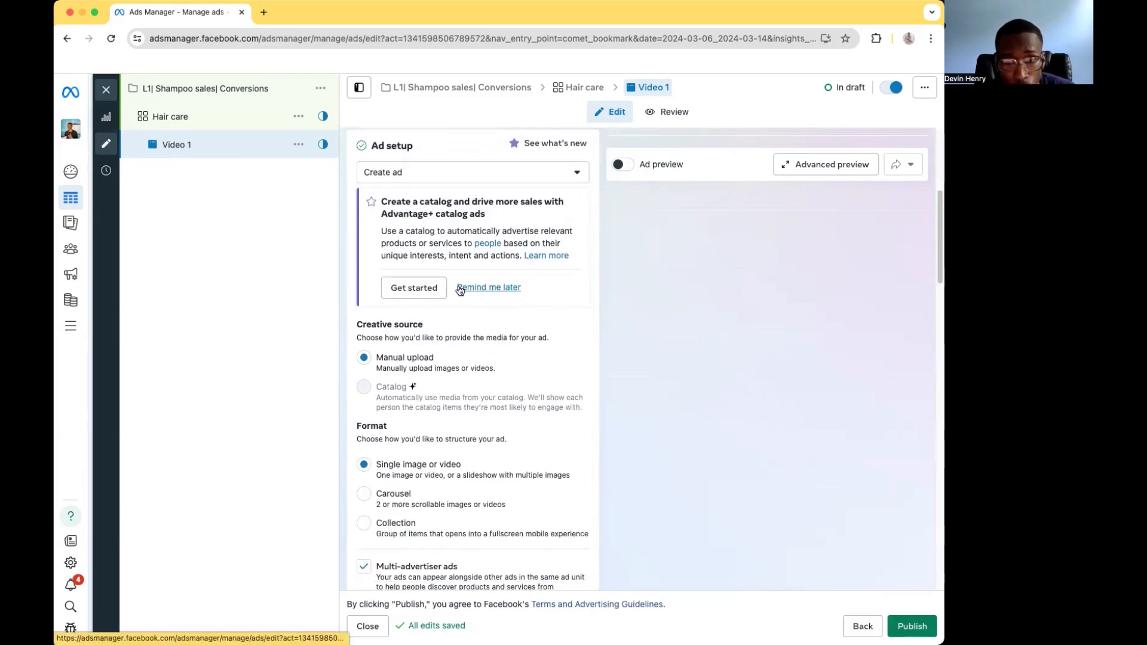
scroll(464, 334, down, 5)
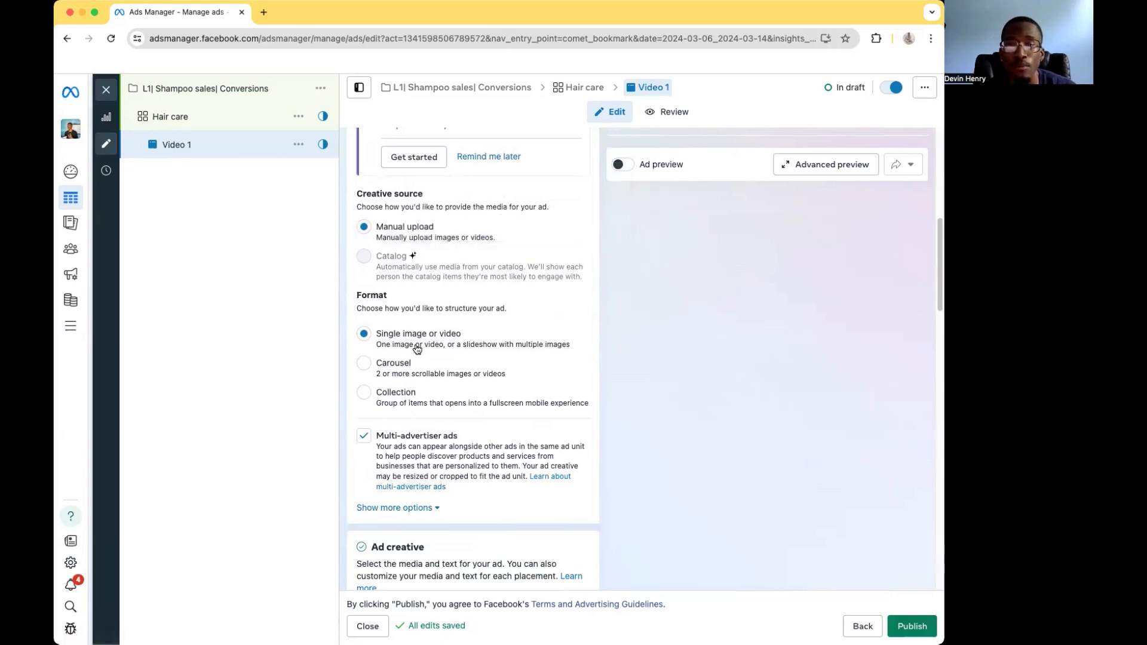
scroll(439, 351, down, 5)
scroll(439, 351, up, 4)
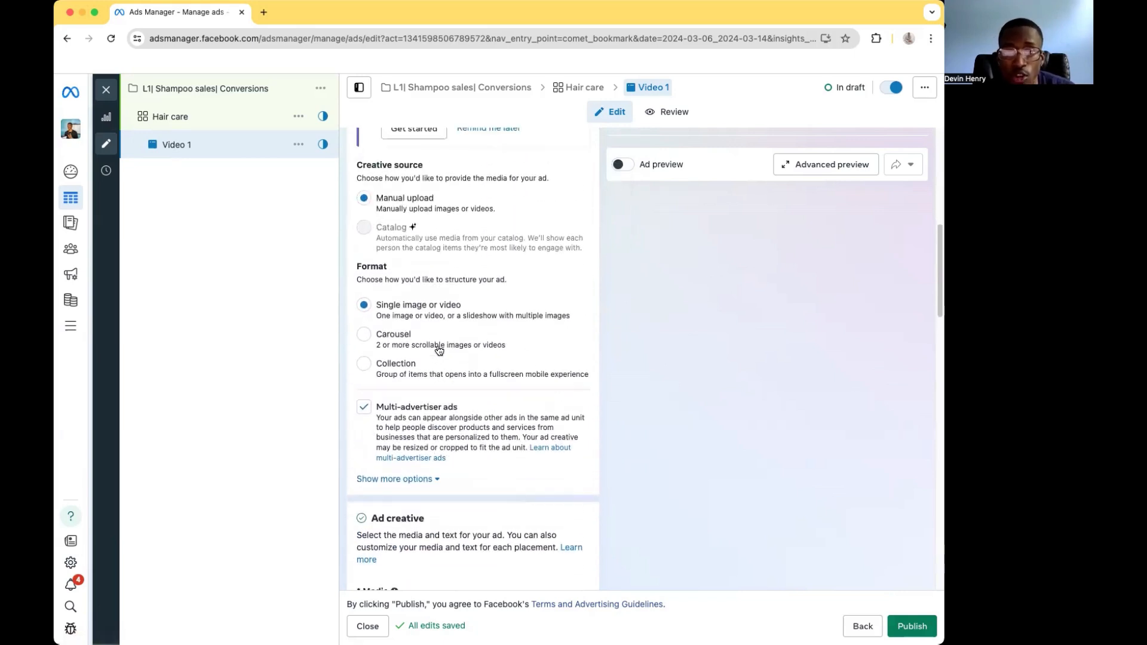
scroll(438, 349, down, 5)
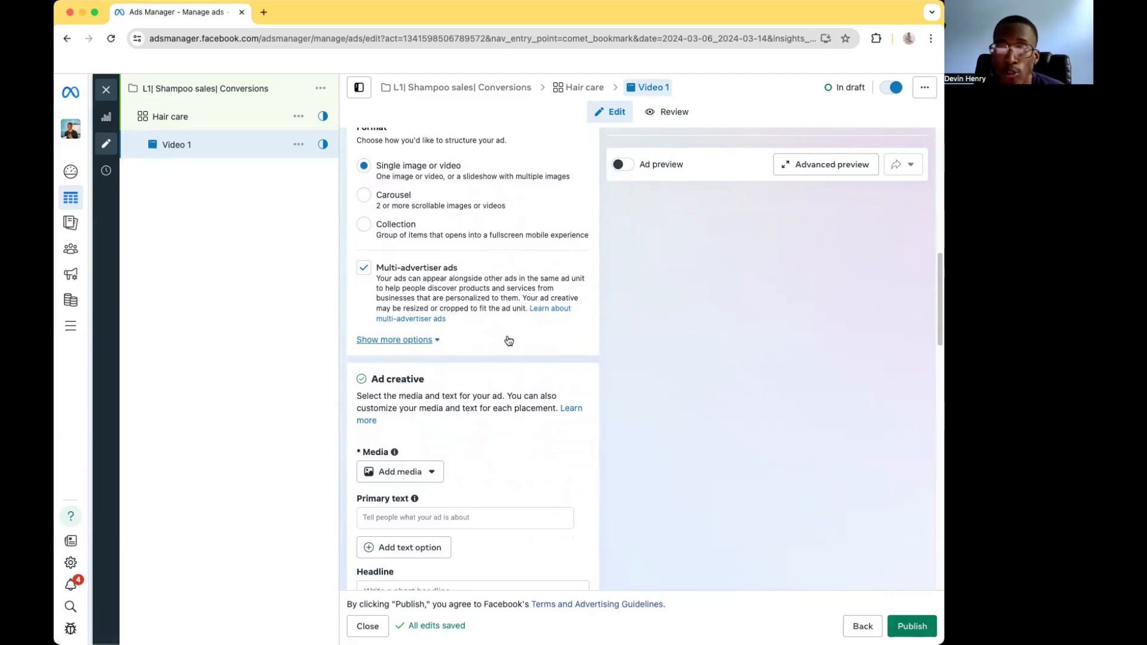
scroll(502, 342, down, 1)
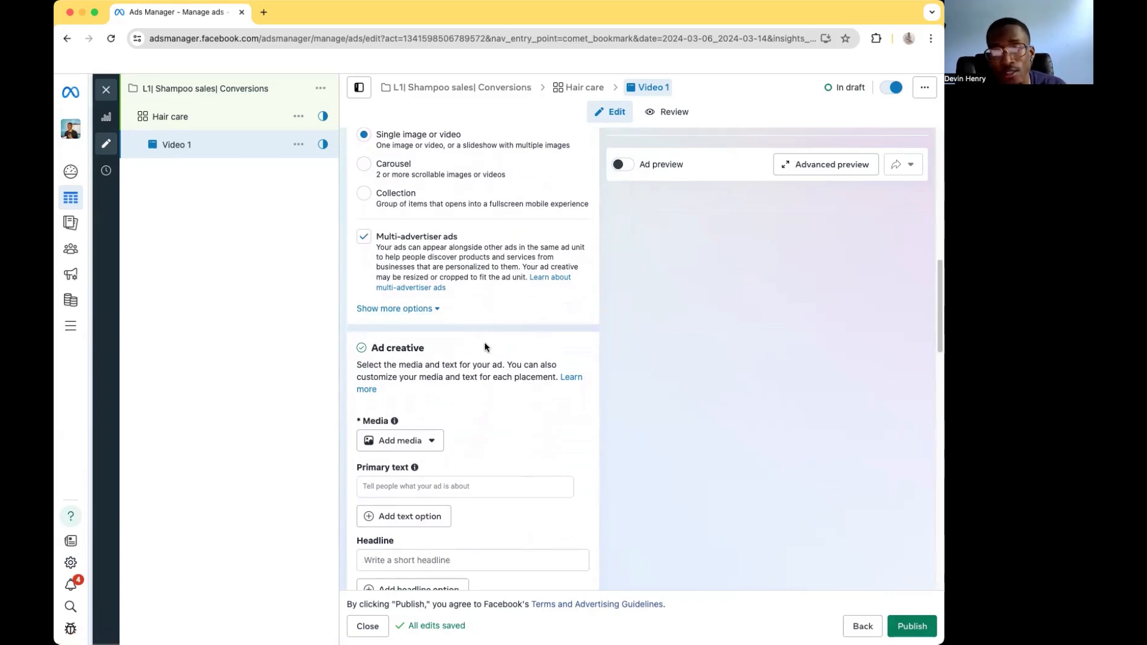
scroll(468, 378, down, 3)
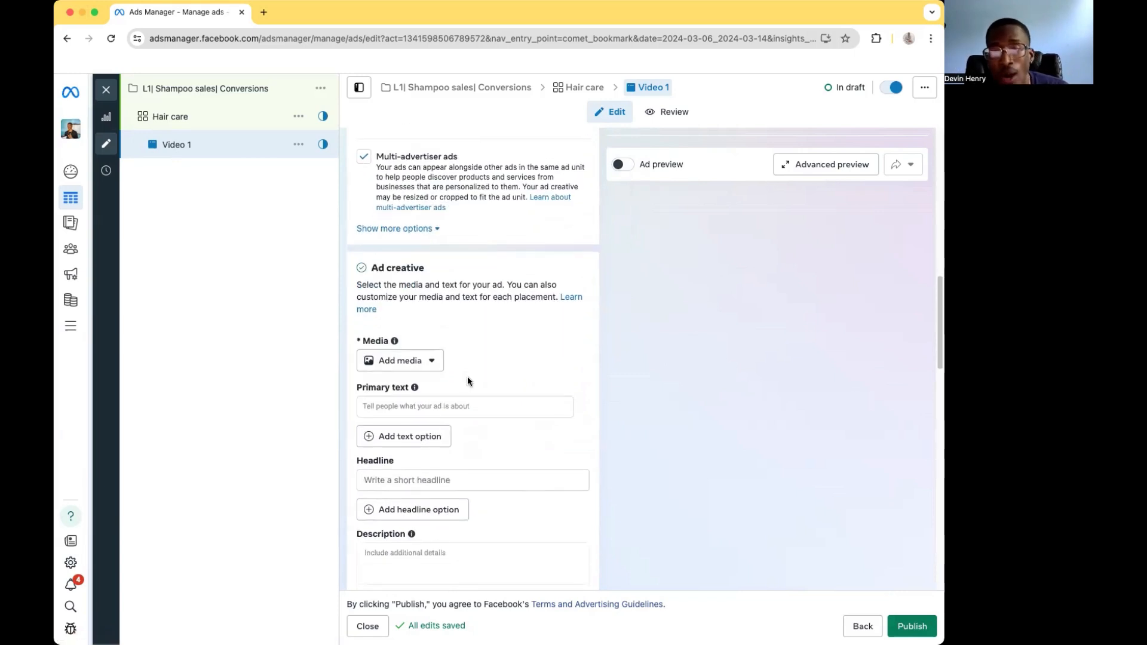
Examine the ad creative's media, primary text, headline and description fields for Video 1.
scroll(440, 421, up, 1)
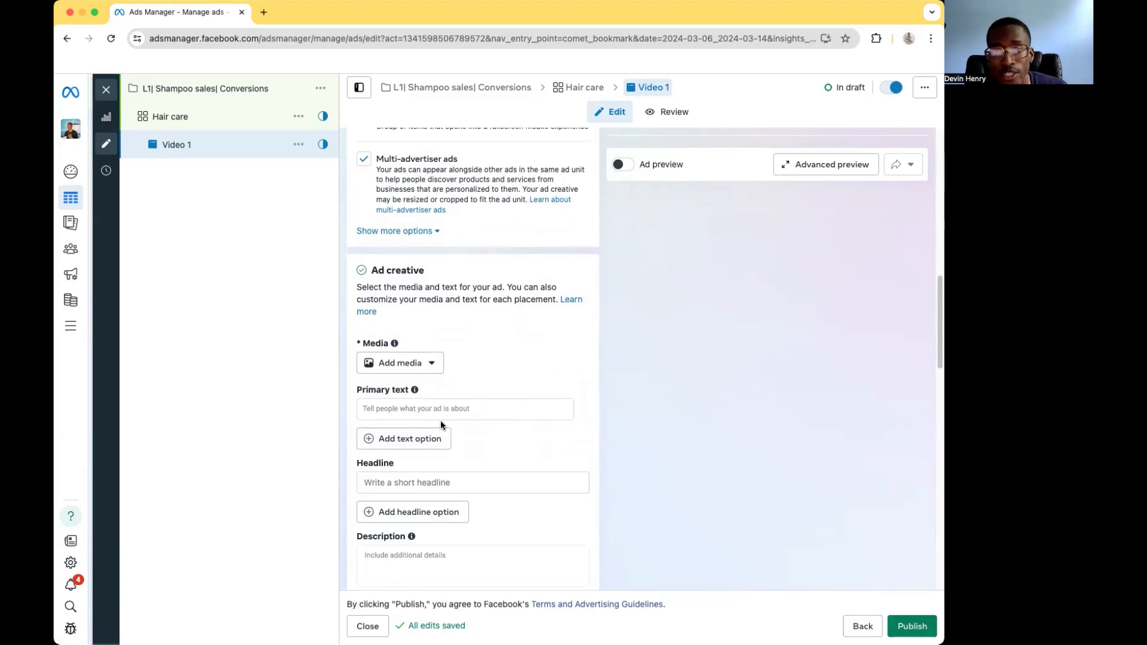
scroll(432, 413, up, 2)
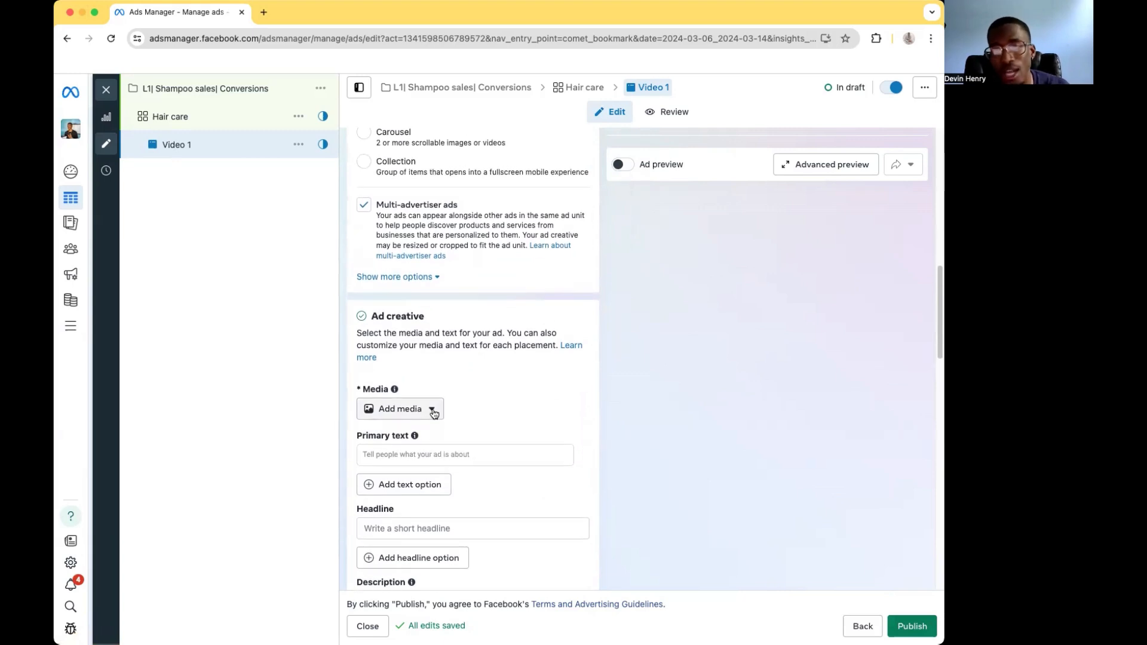
scroll(423, 395, up, 10)
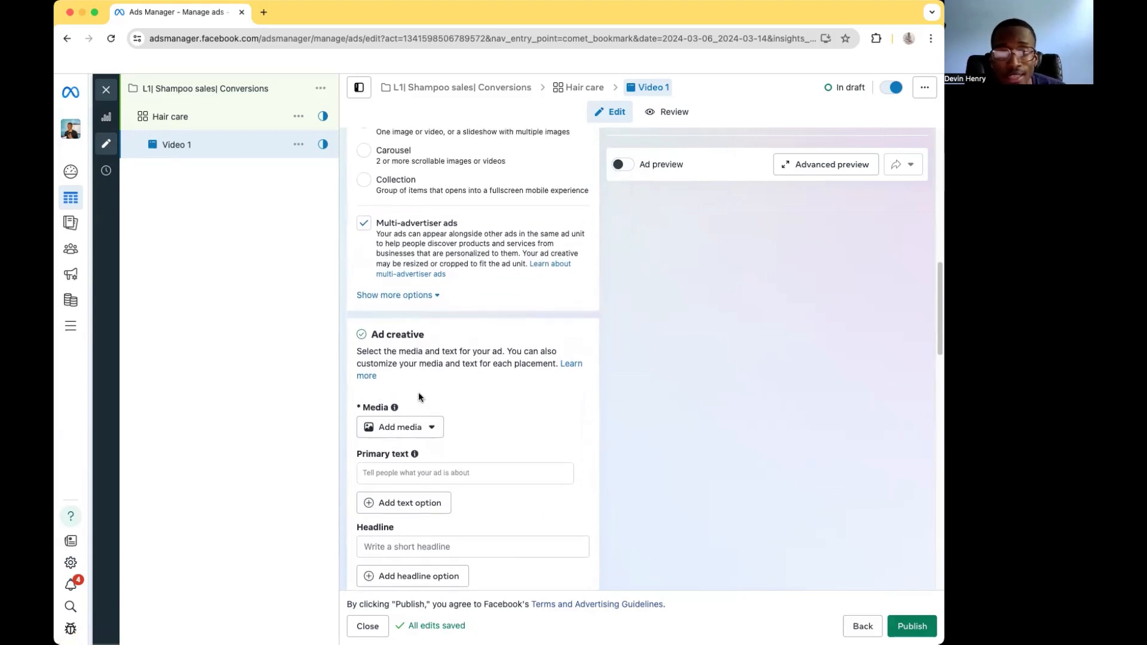
scroll(423, 397, down, 14)
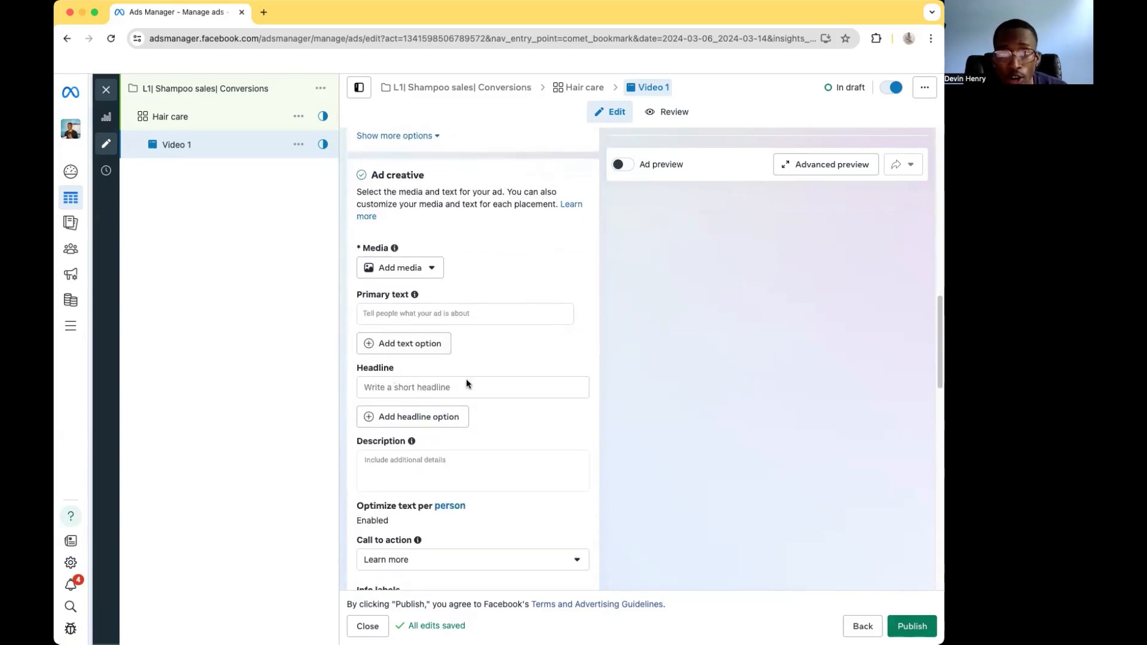
scroll(466, 382, down, 1)
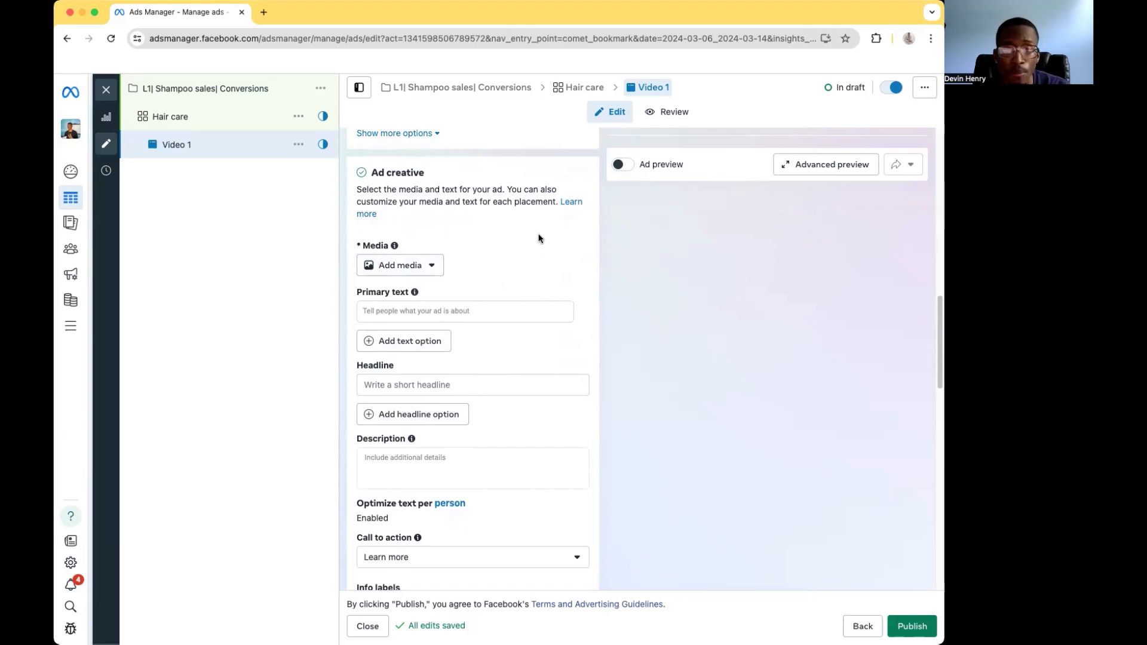
click(387, 308)
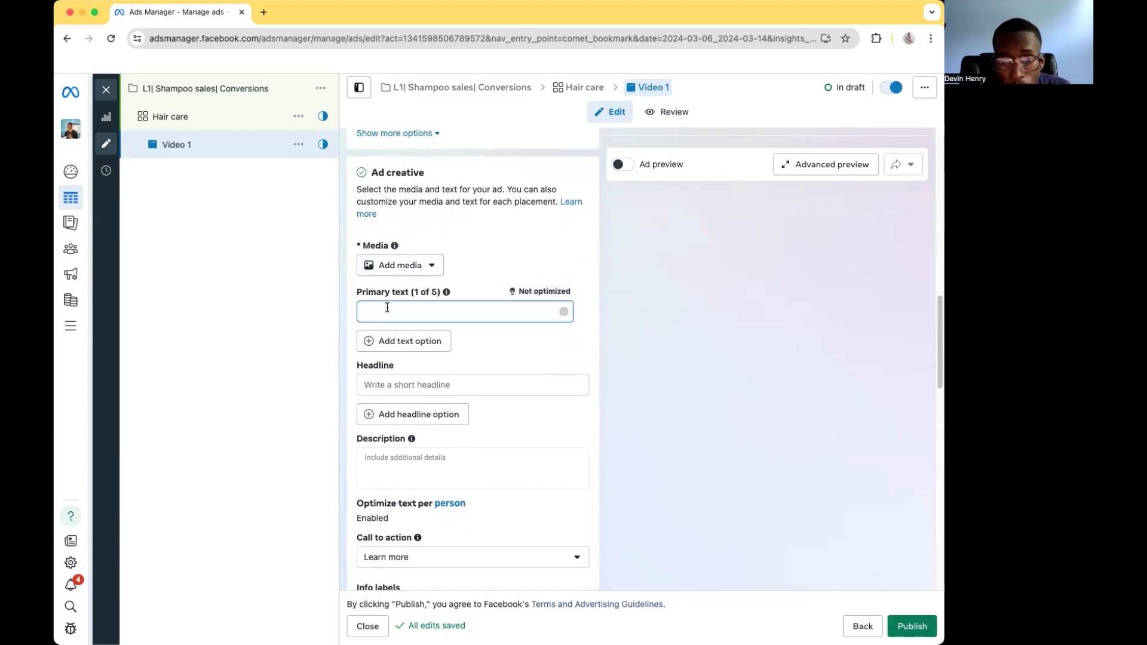
scroll(420, 324, down, 1)
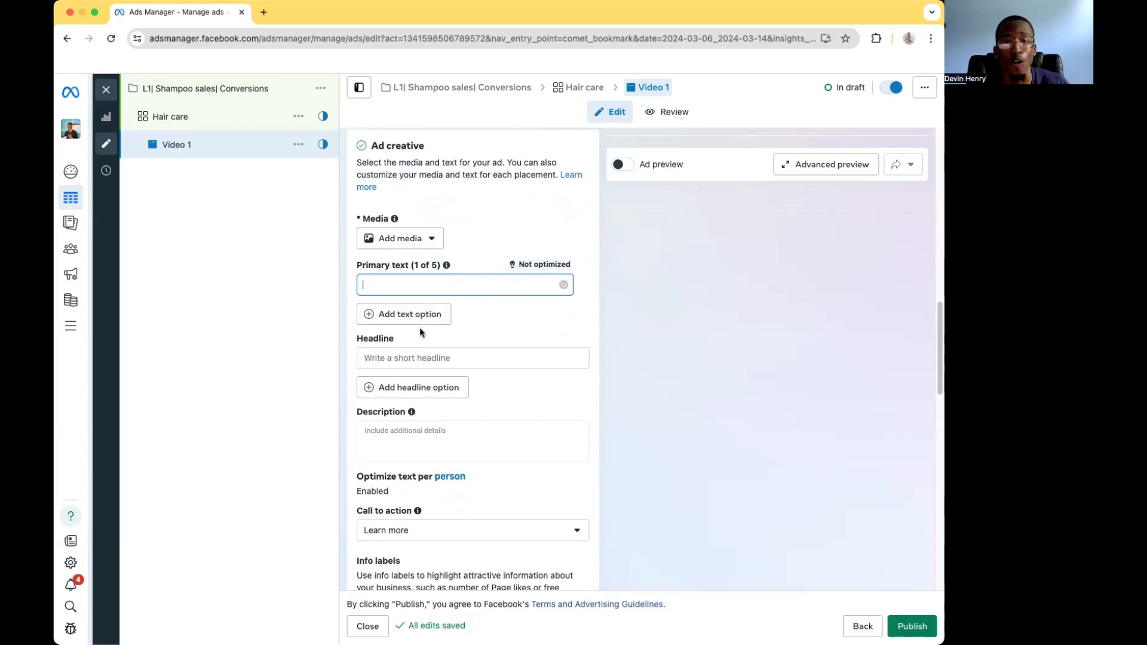
click(399, 356)
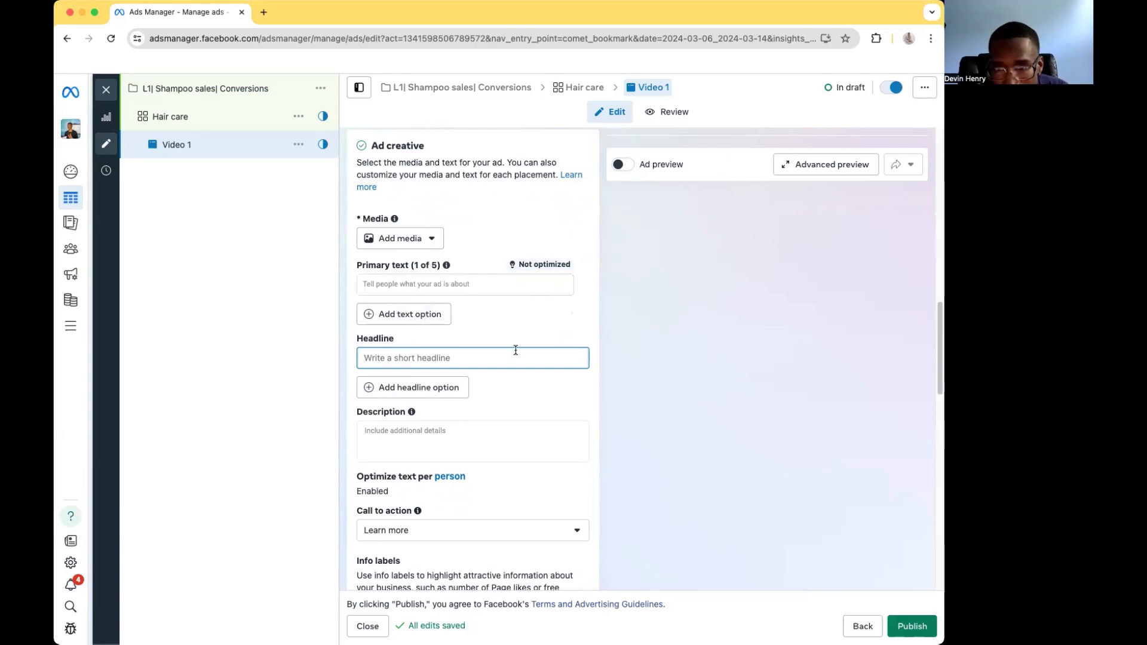
scroll(515, 353, up, 2)
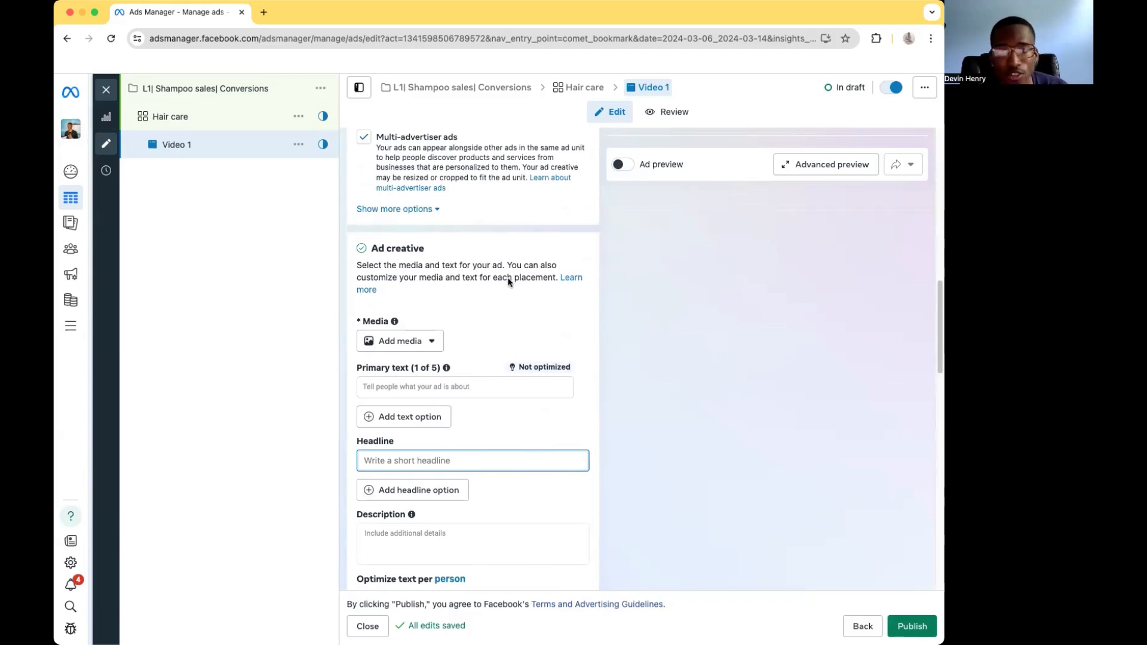
scroll(506, 287, down, 10)
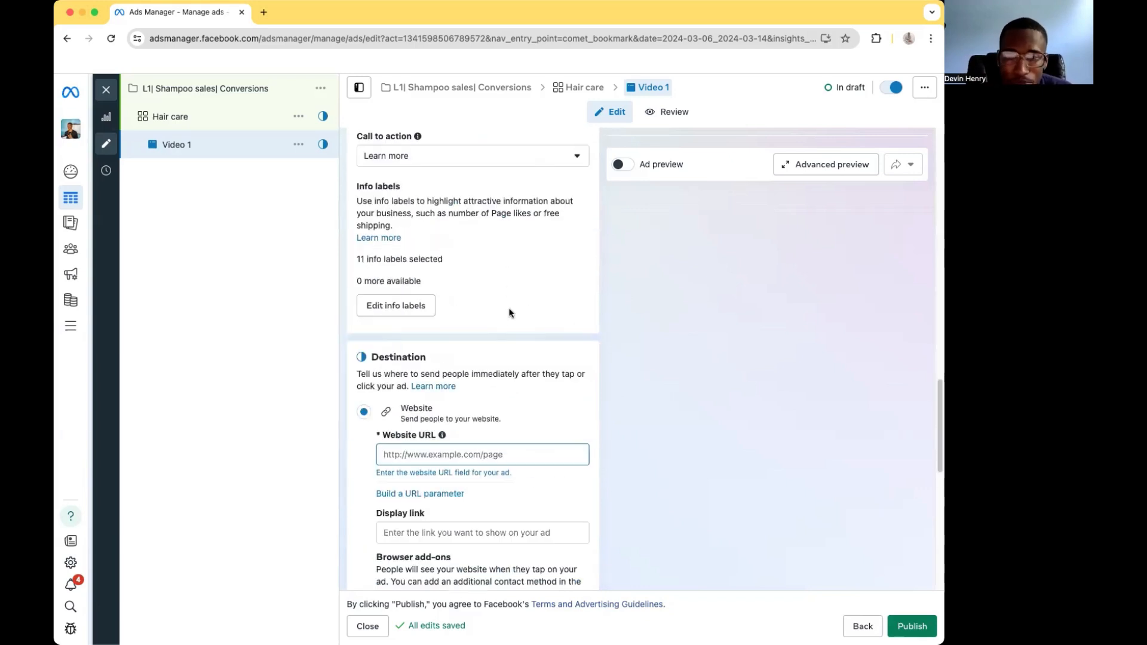
Review the available call-to-action options for the Video 1 ad without changing the selection.
scroll(507, 310, up, 3)
scroll(501, 303, up, 2)
scroll(500, 301, down, 2)
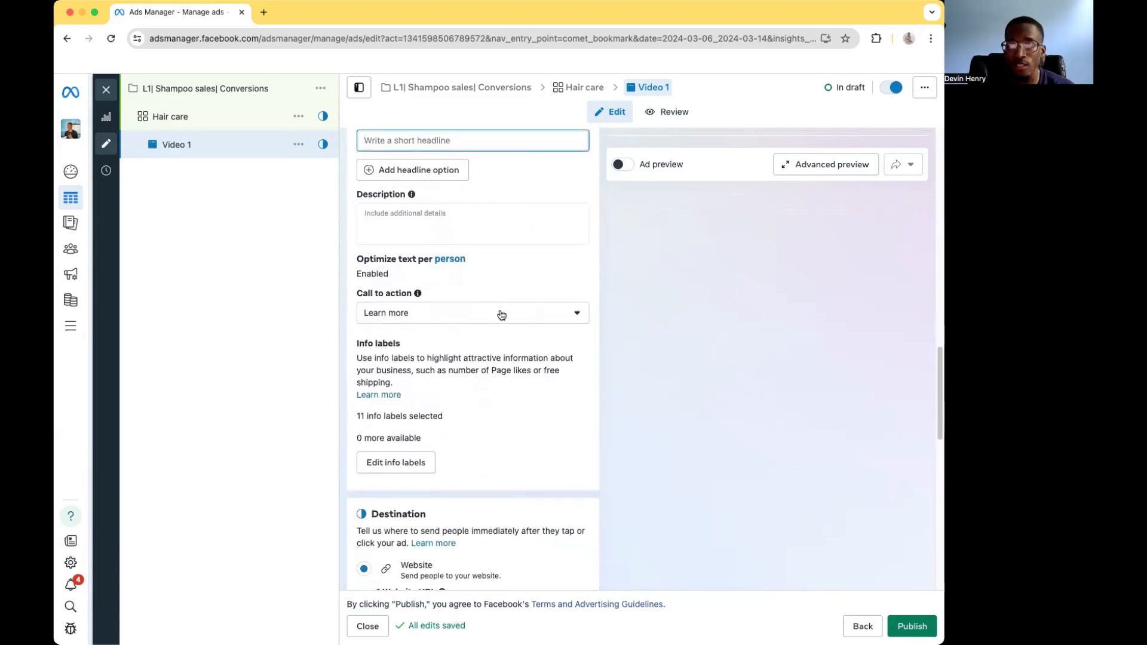
click(500, 315)
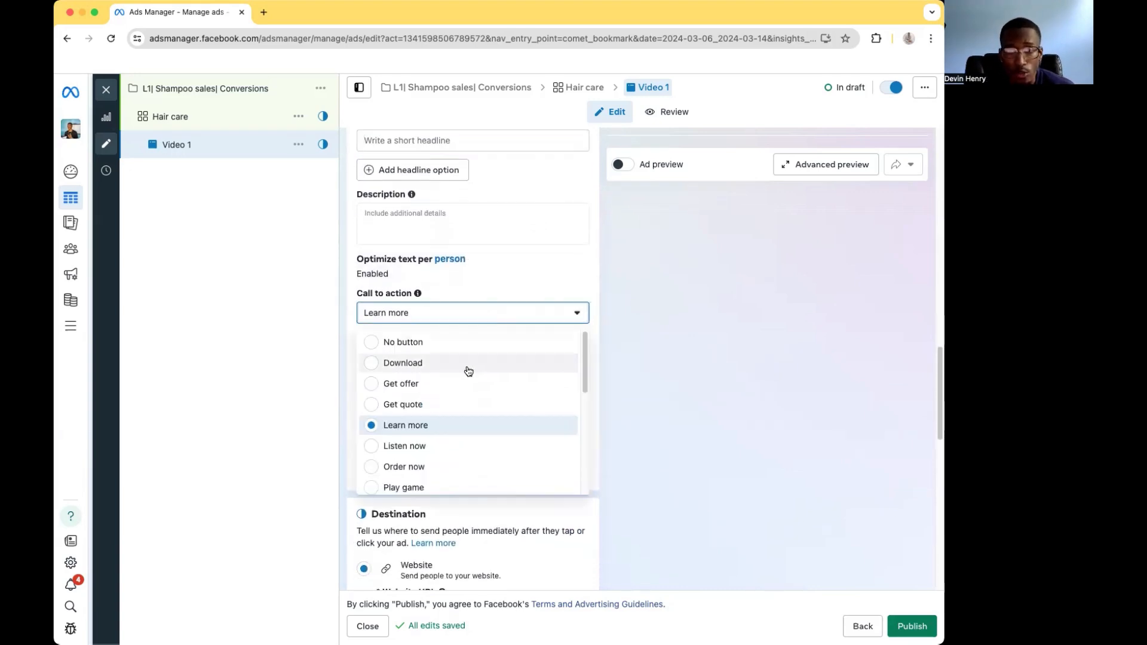
scroll(458, 365, down, 5)
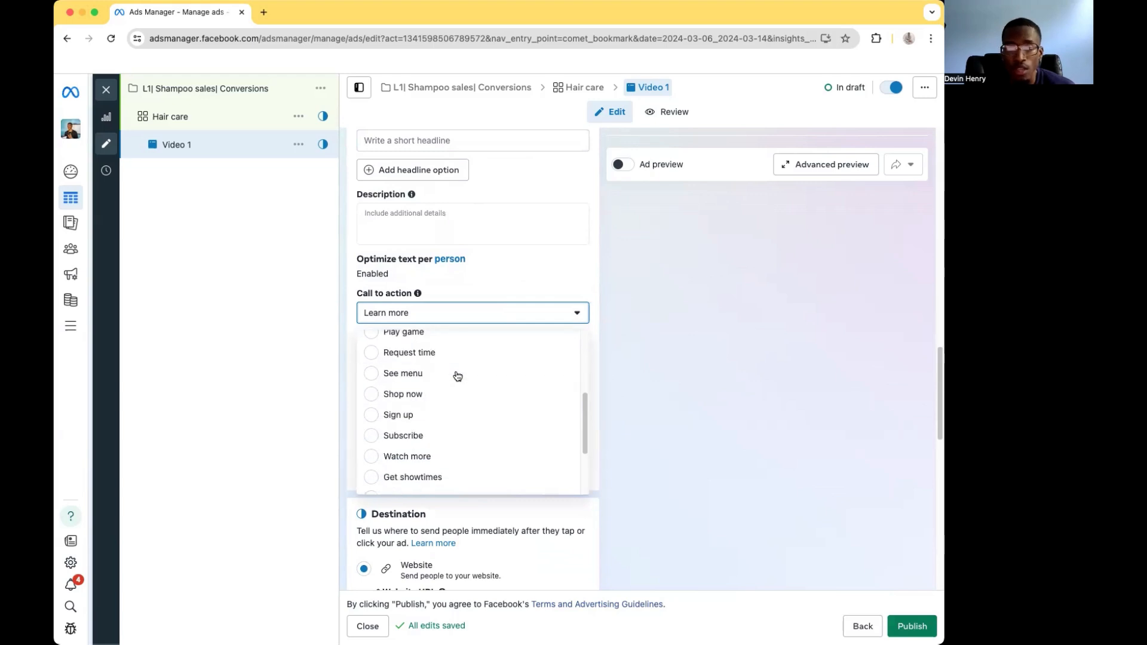
scroll(452, 380, down, 2)
click(532, 308)
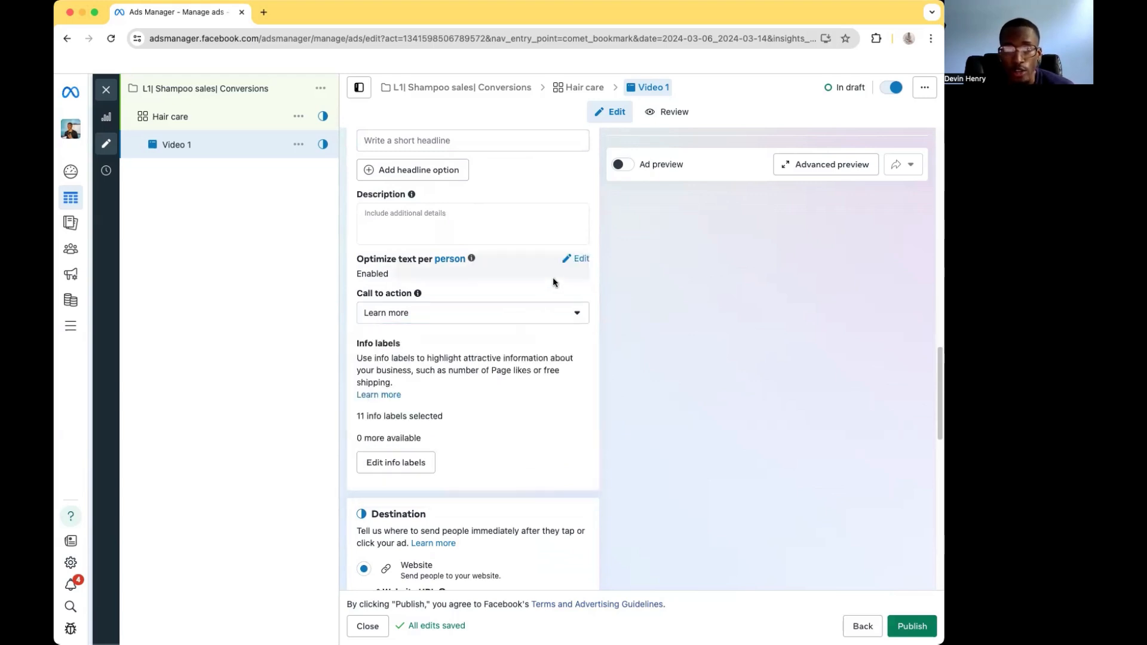
Examine the Video 1 ad's website destination, languages and tracking settings, and review its creative and setup sections again.
scroll(441, 399, down, 4)
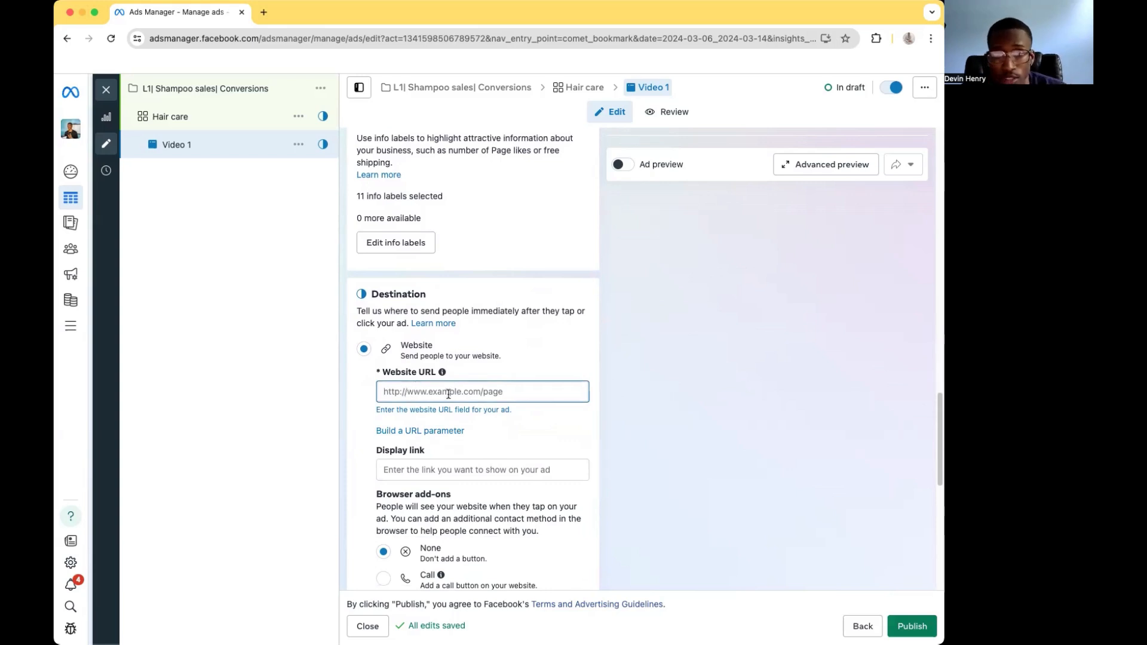
scroll(492, 407, down, 9)
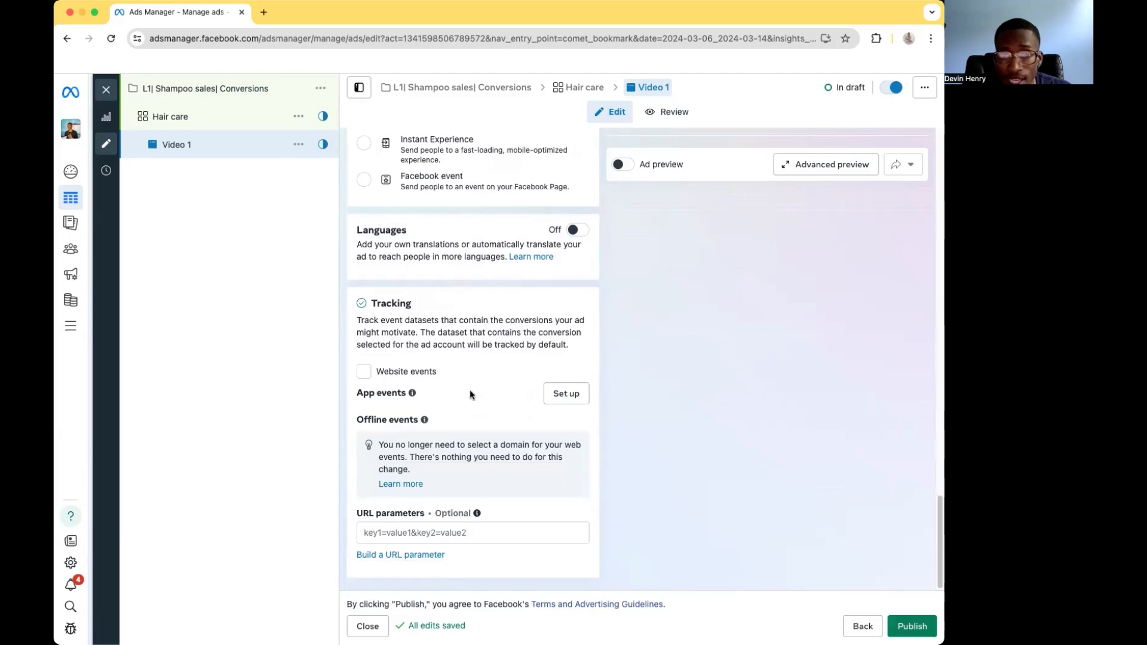
scroll(469, 389, up, 4)
scroll(471, 394, up, 20)
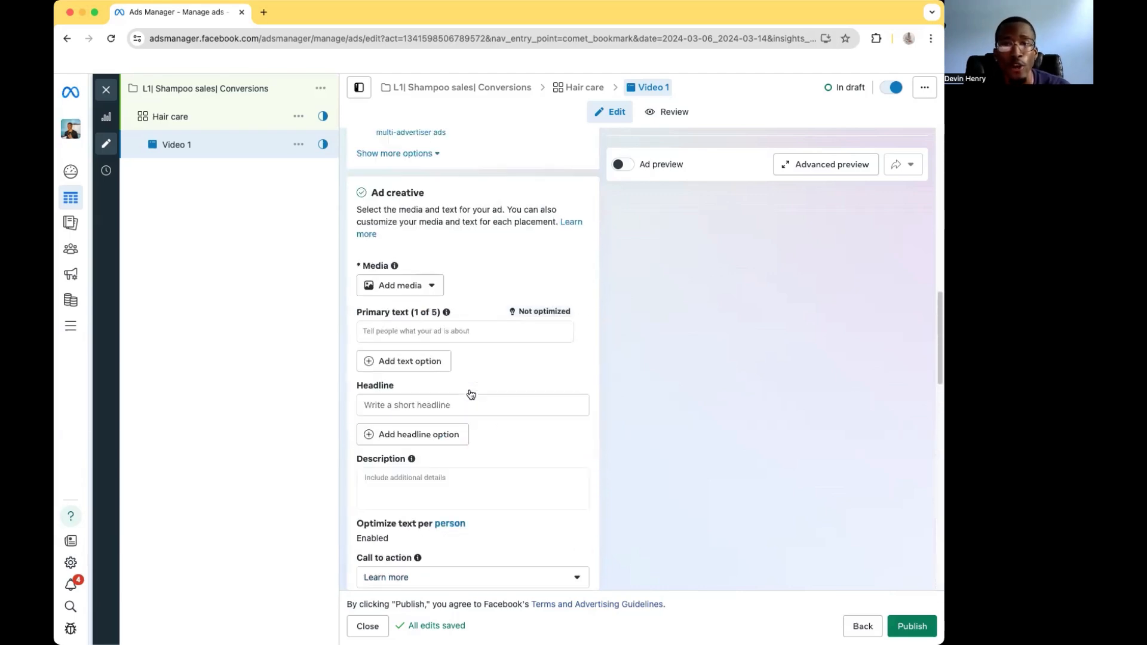
scroll(472, 393, down, 6)
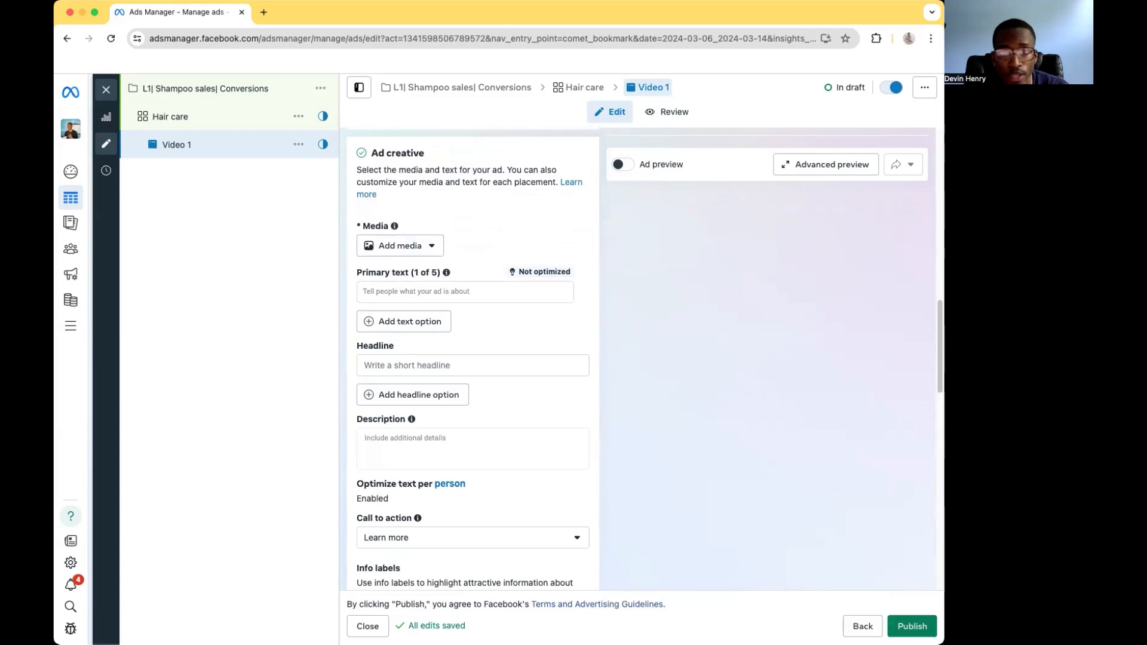
scroll(460, 460, down, 4)
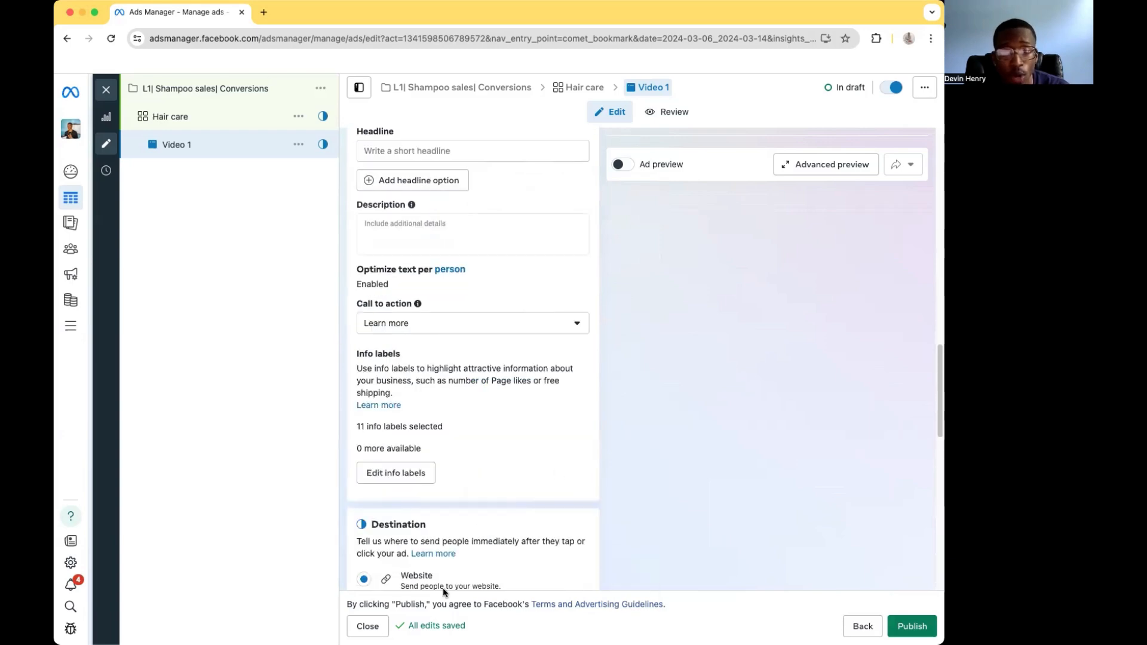
scroll(518, 447, up, 10)
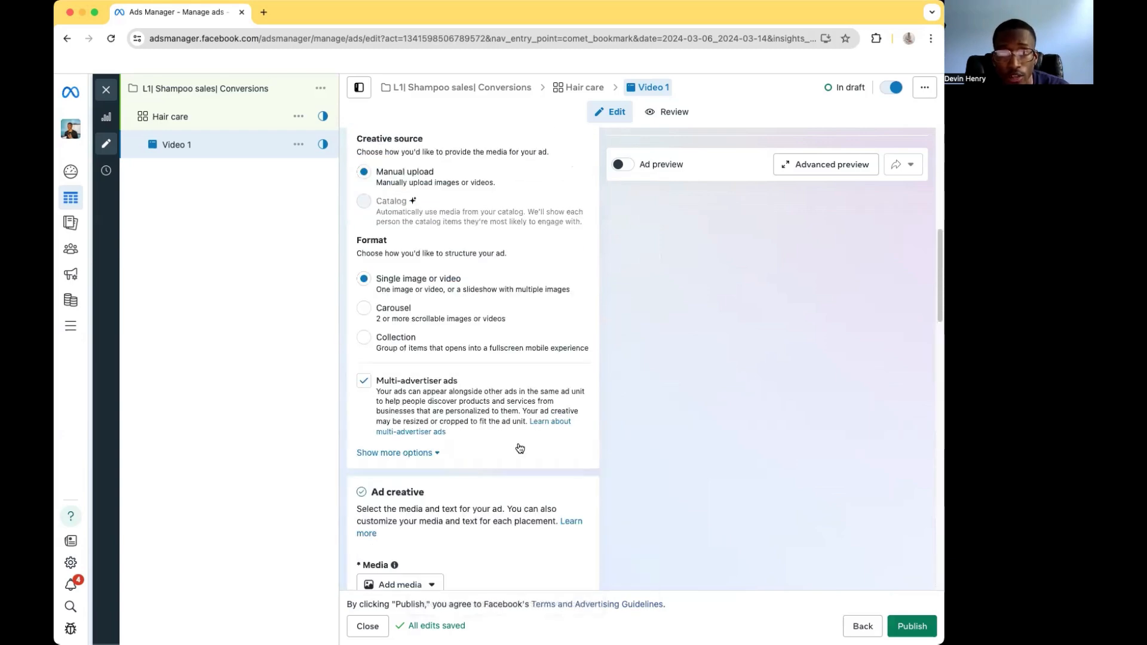
Quick-duplicate the Hair care ad set together with its Video 1 ad.
click(296, 117)
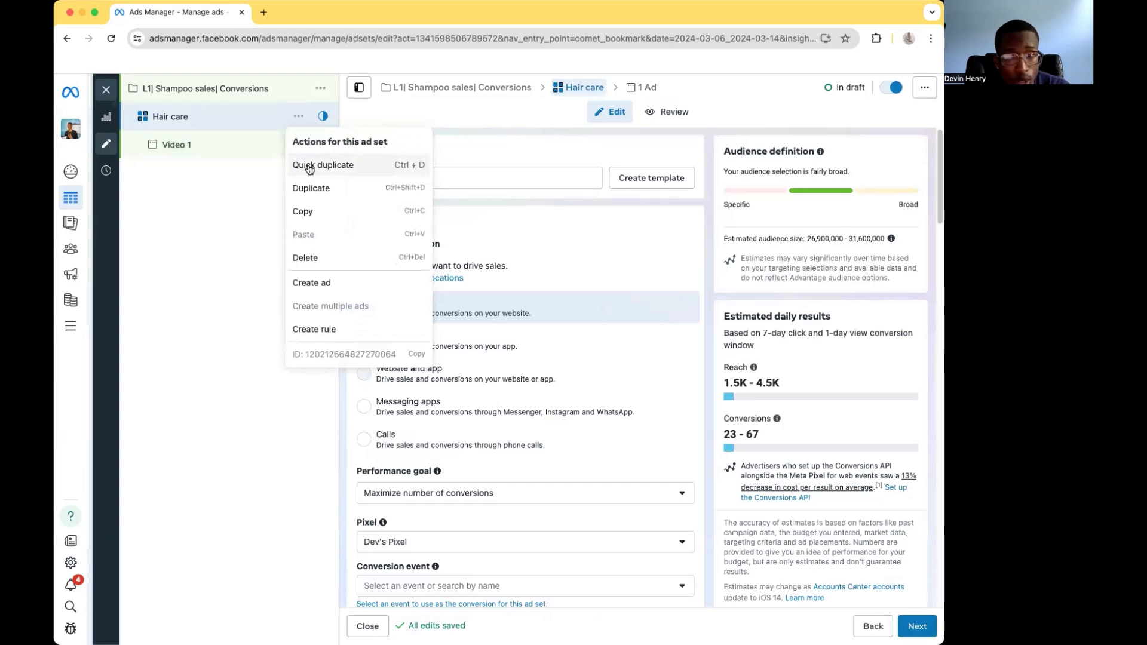
click(309, 168)
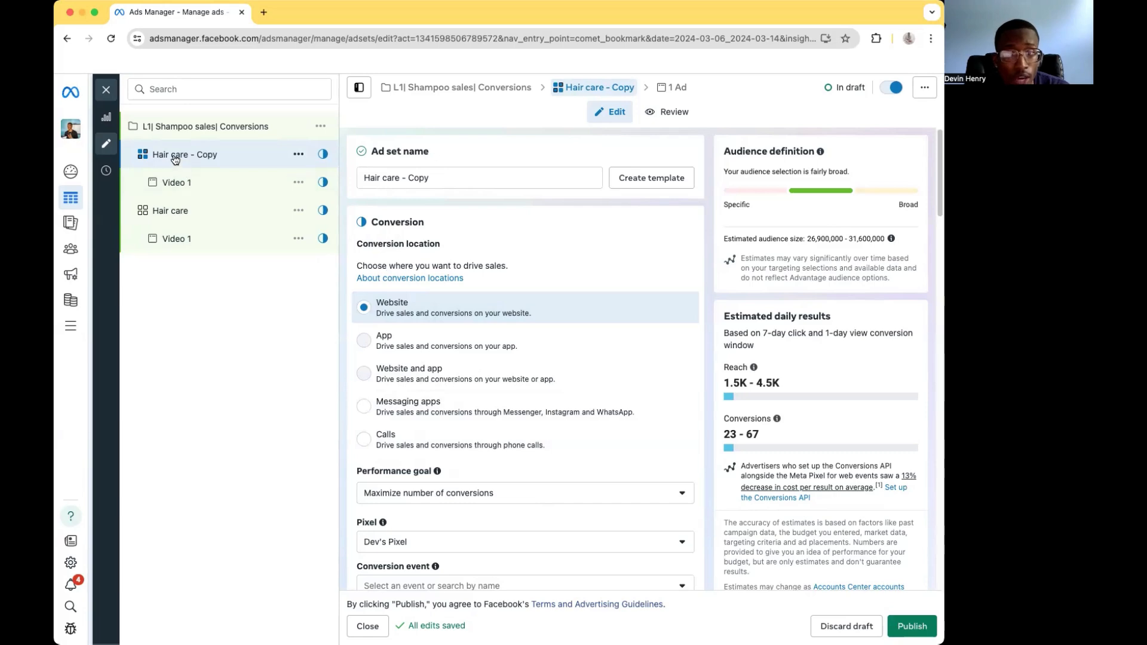
Remove the Hair care (personal care) interest from the duplicated ad set's detailed targeting.
scroll(468, 367, down, 2)
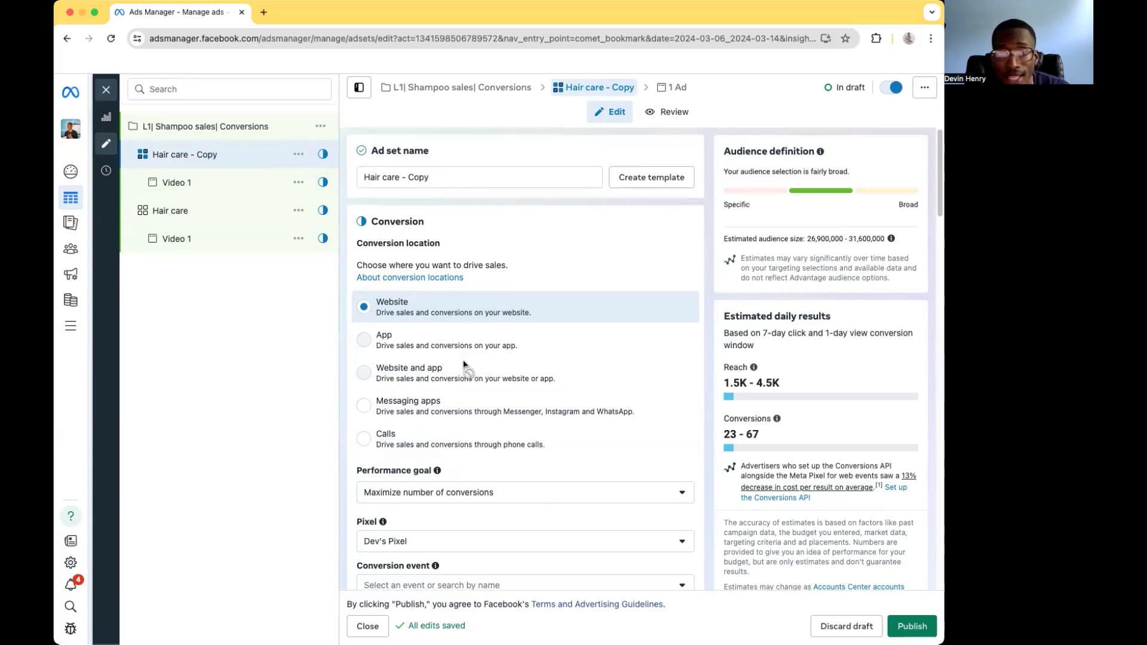
scroll(465, 365, down, 13)
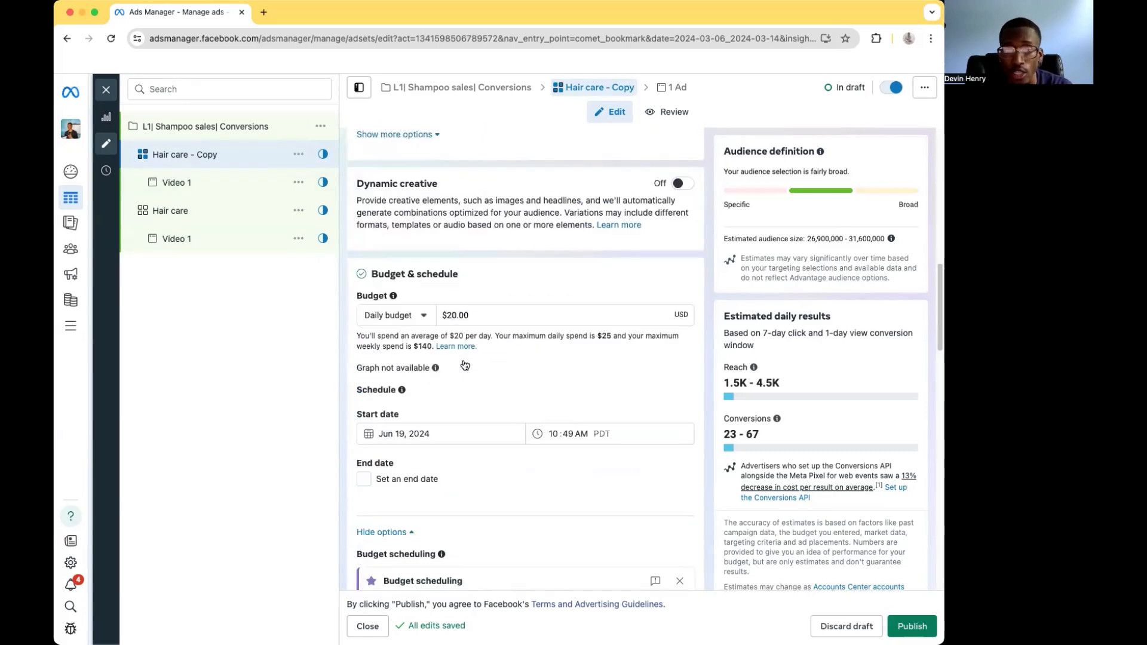
scroll(465, 365, down, 10)
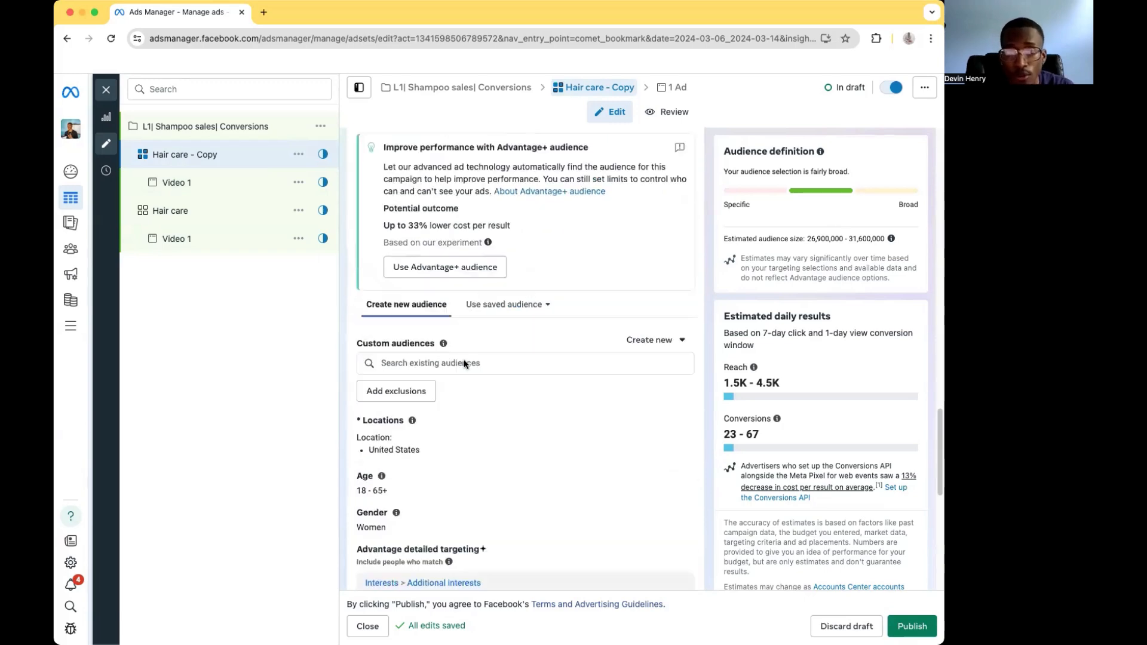
scroll(463, 364, down, 3)
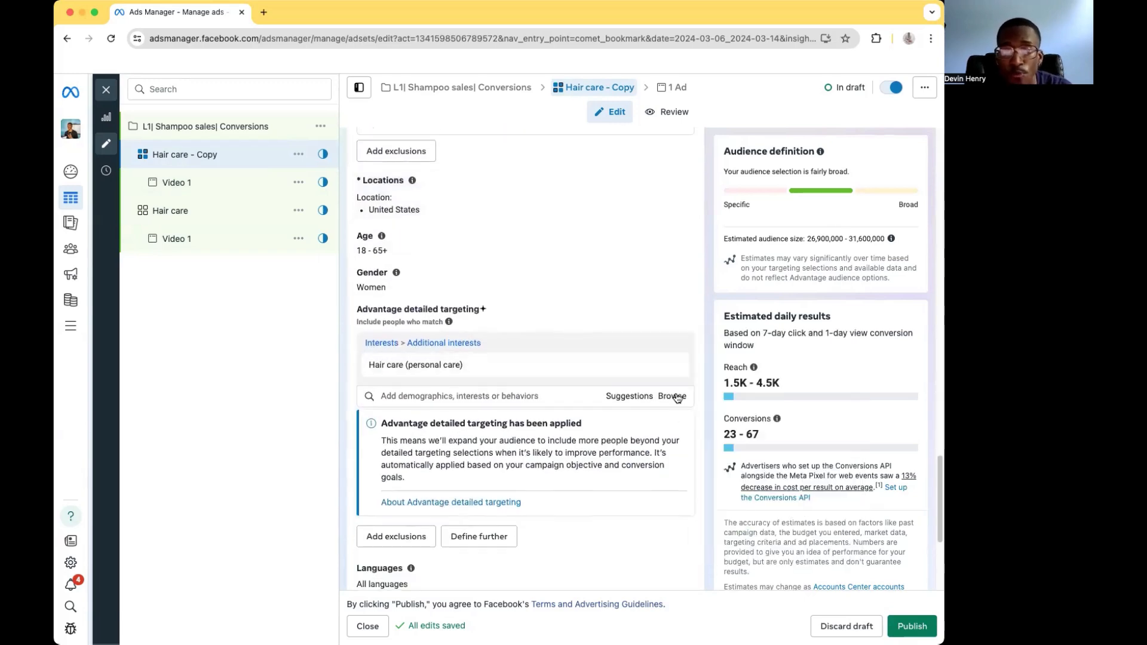
mouse_move(678, 375)
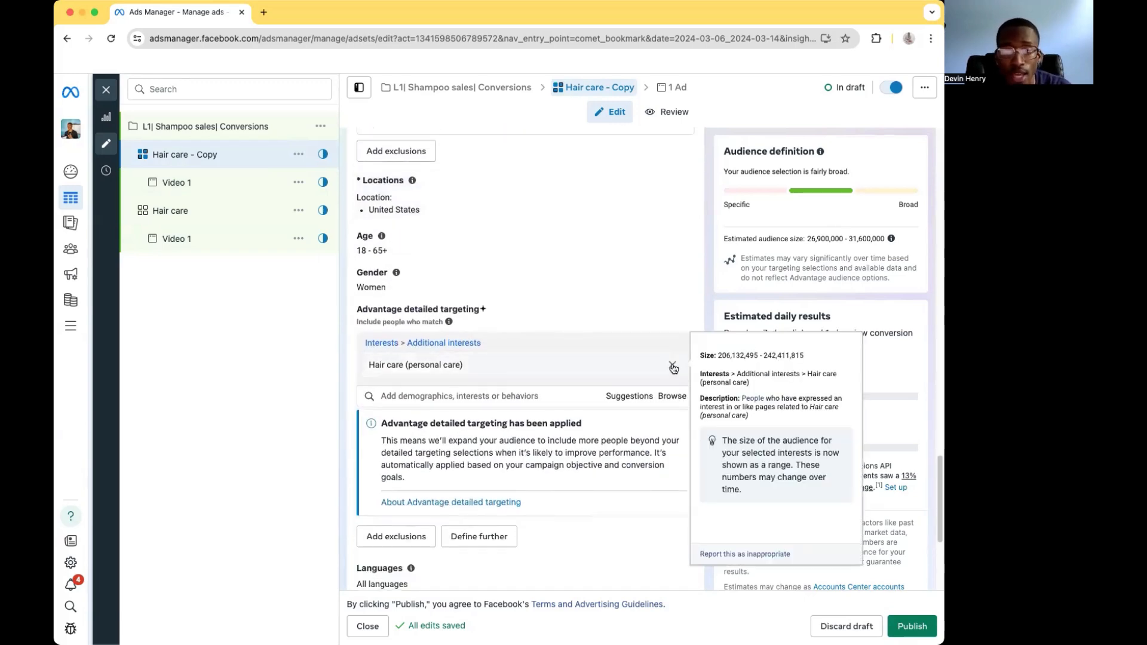
click(673, 367)
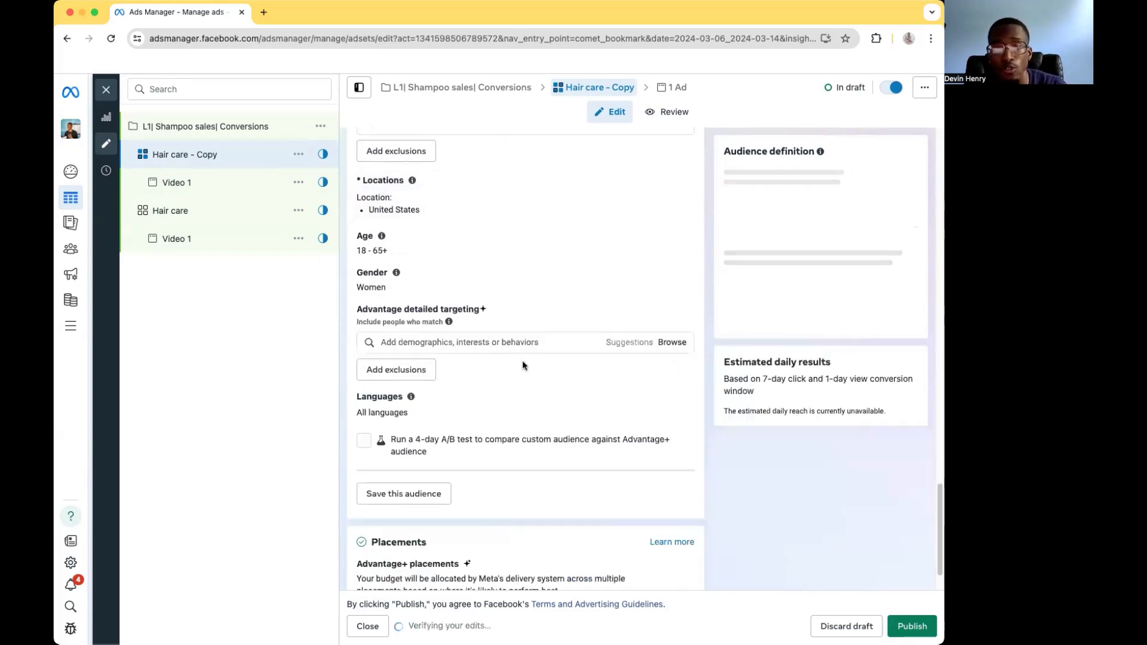
Add the Skin care (cosmetics) interest to the duplicated ad set's detailed targeting.
click(479, 342)
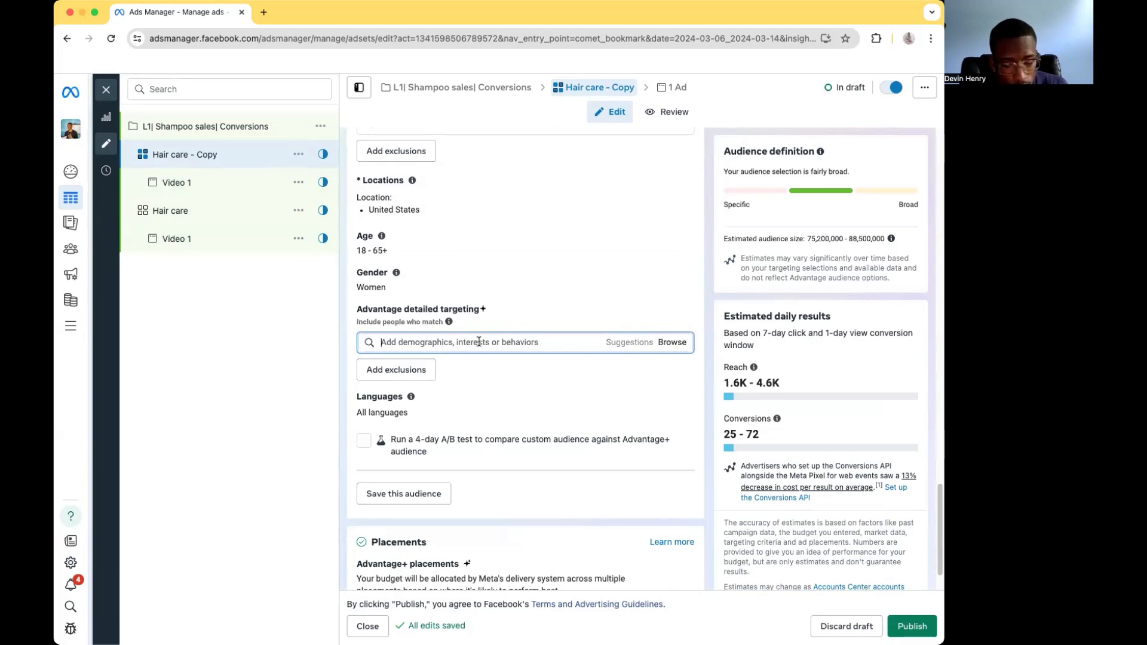
text(Sham)
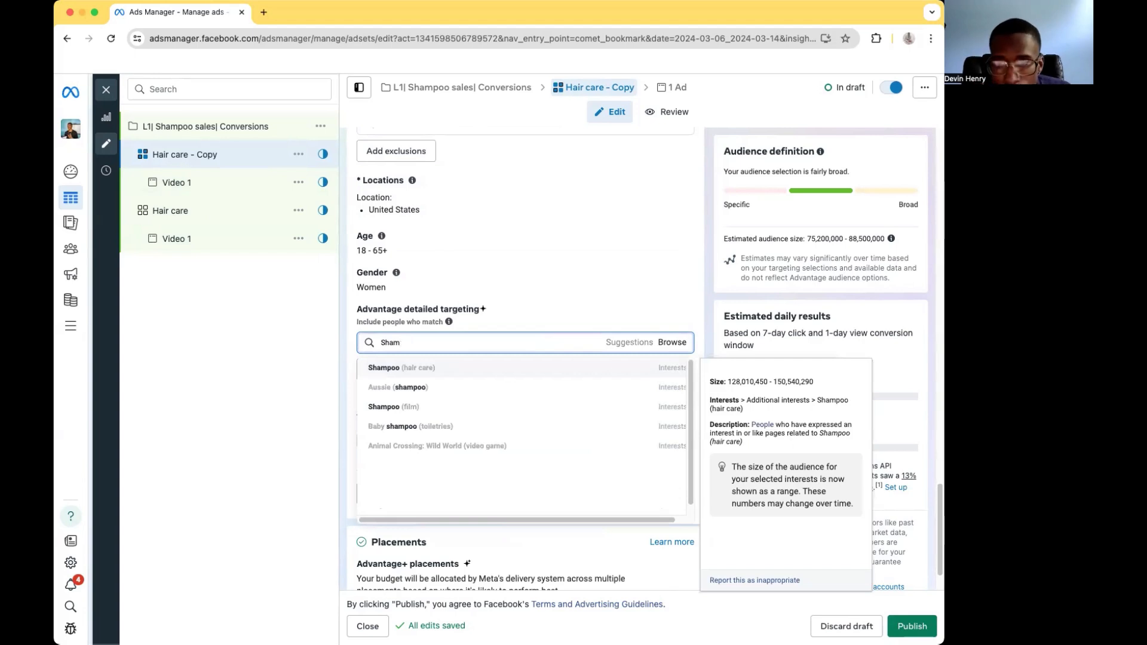
key(BackSpace)
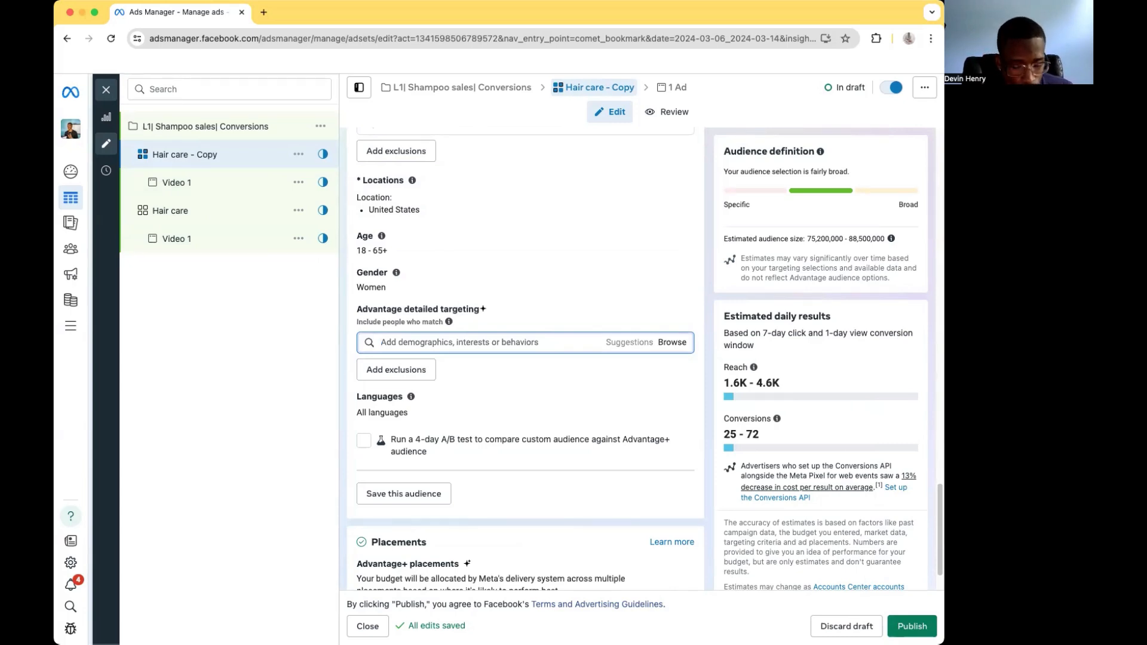
text(Skin care)
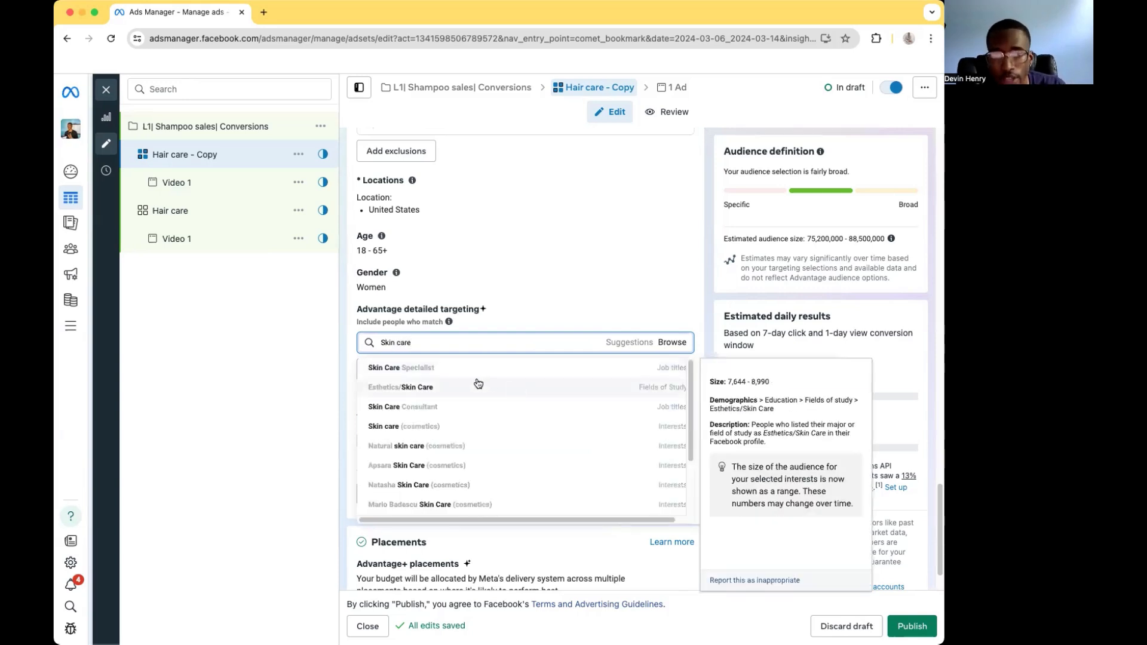
click(454, 427)
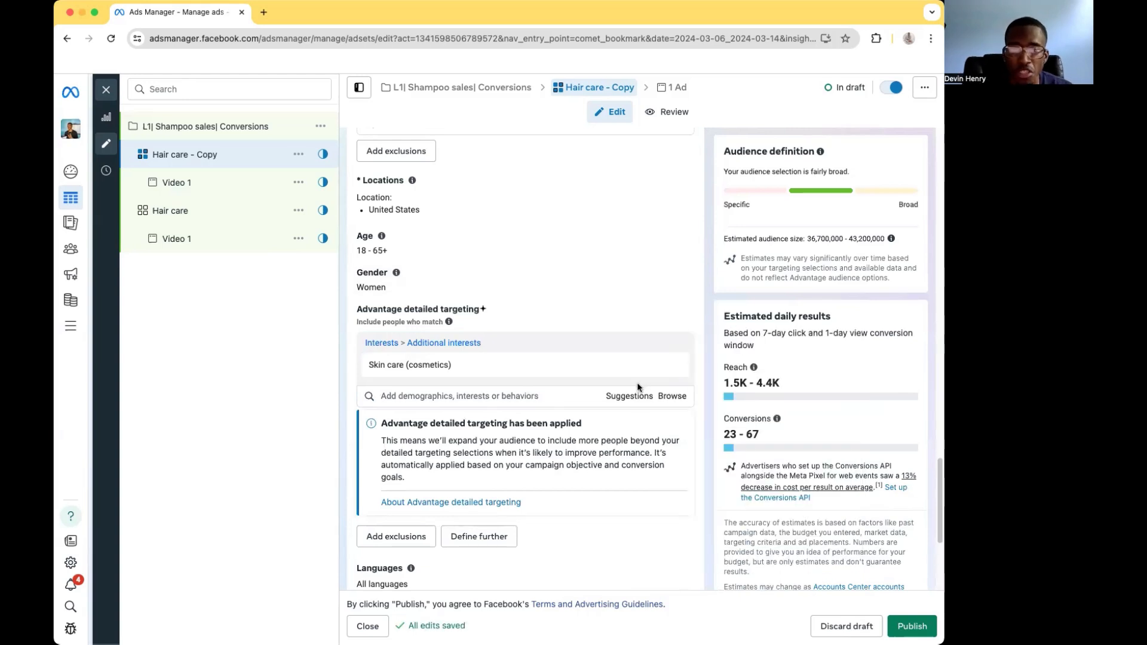
scroll(707, 350, down, 1)
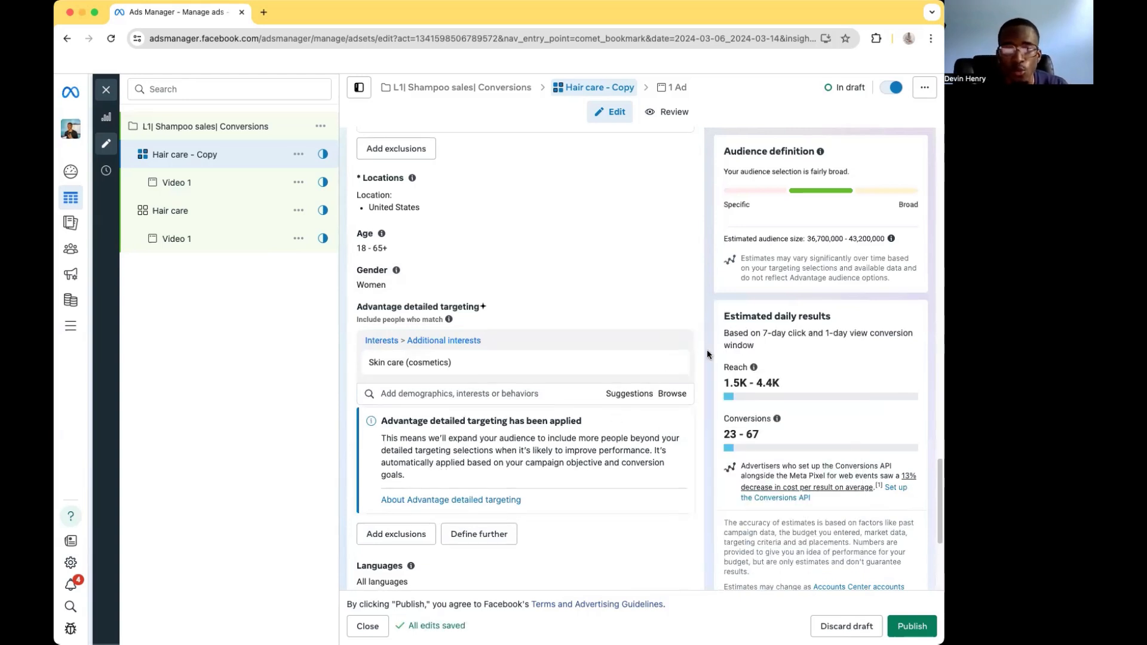
scroll(708, 355, down, 5)
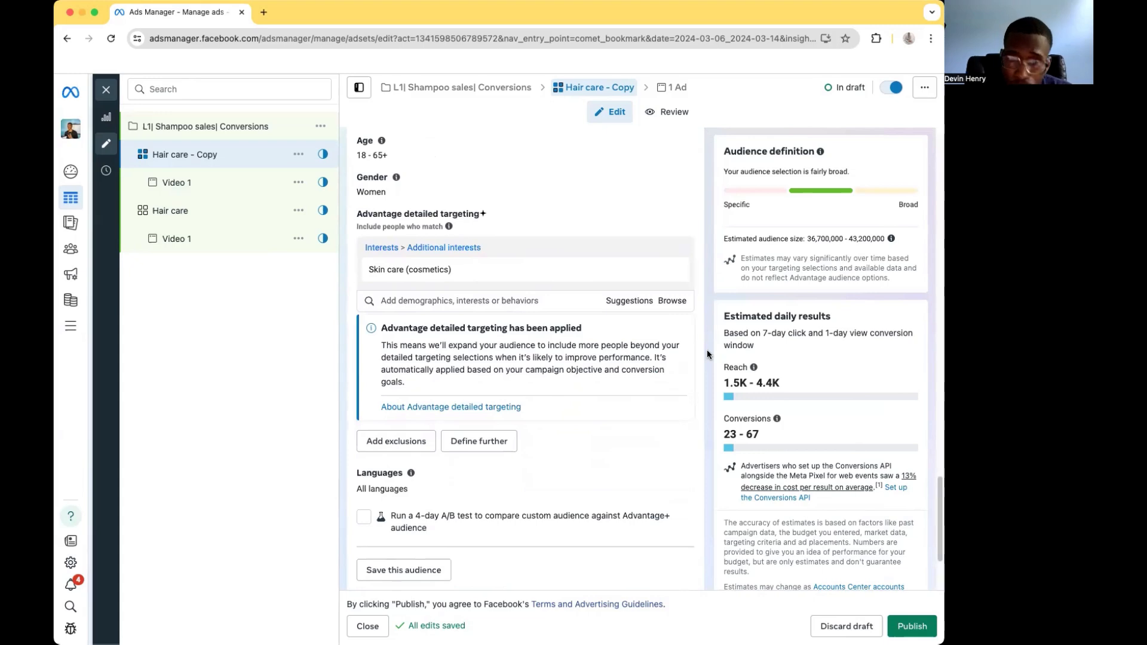
Rename the Hair care - Copy ad set to Skin care.
scroll(475, 454, up, 20)
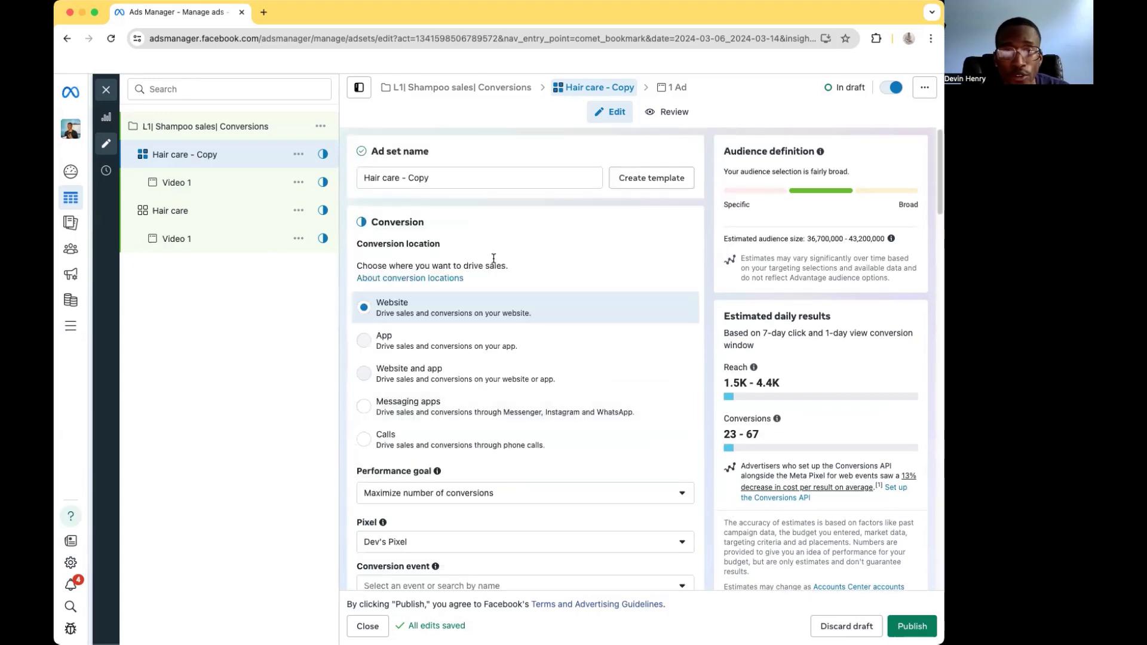
drag(592, 177, 305, 170)
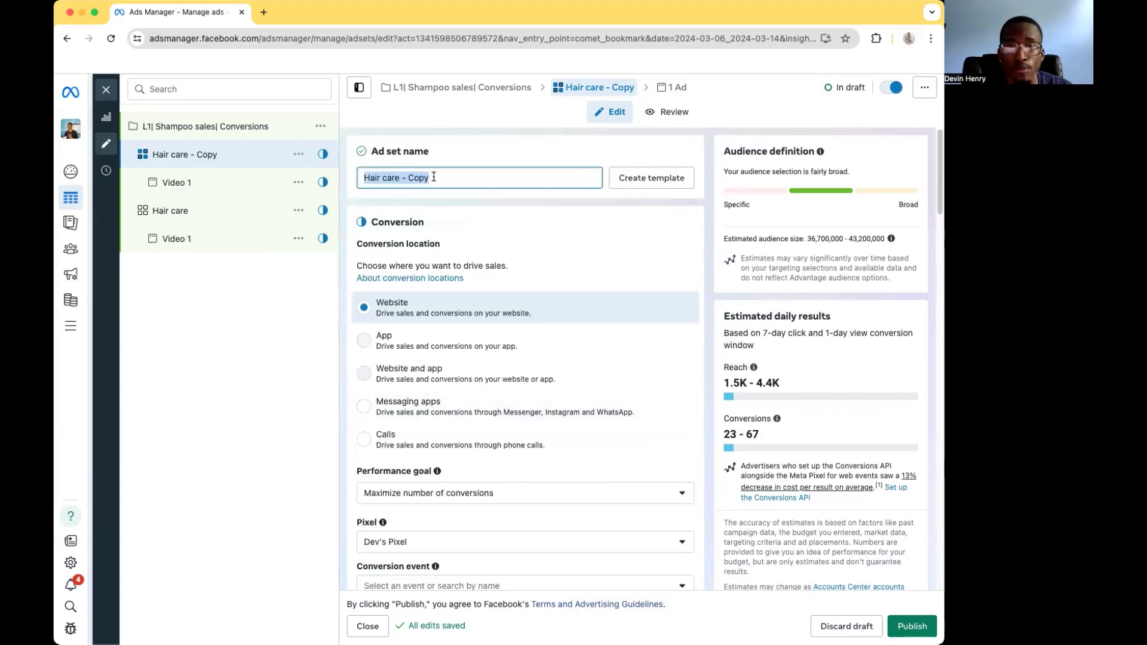
key(BackSpace)
text(S)
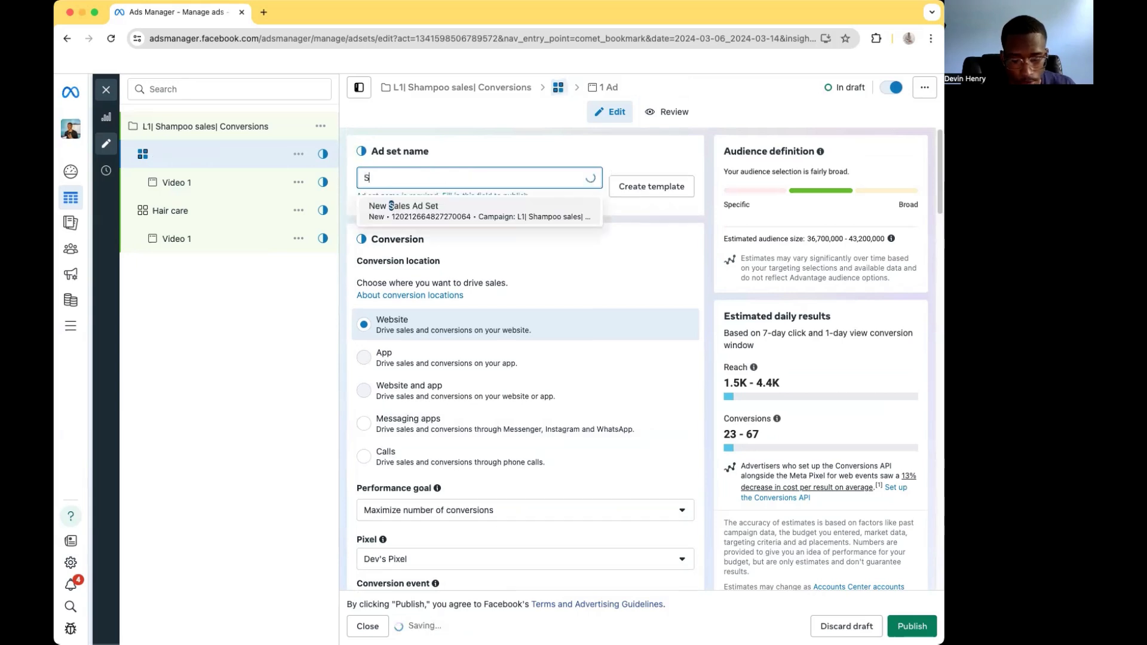
text(kin care)
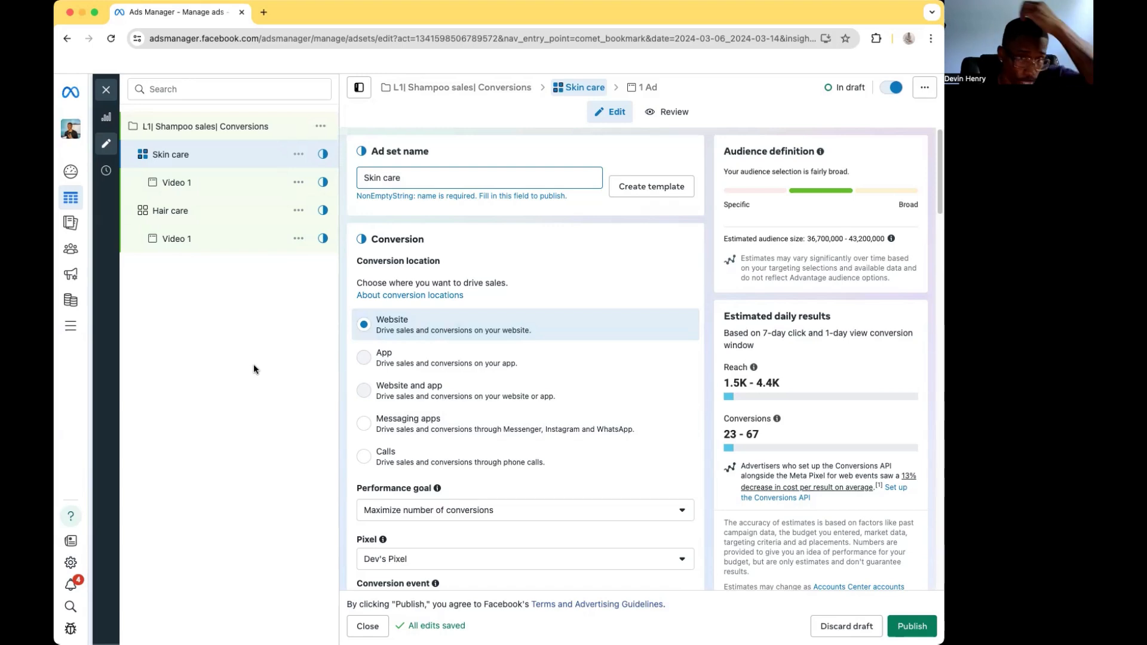
Quick-duplicate the Skin care ad set and remove the Skin care (cosmetics) interest from the copy's detailed targeting.
click(298, 155)
click(293, 203)
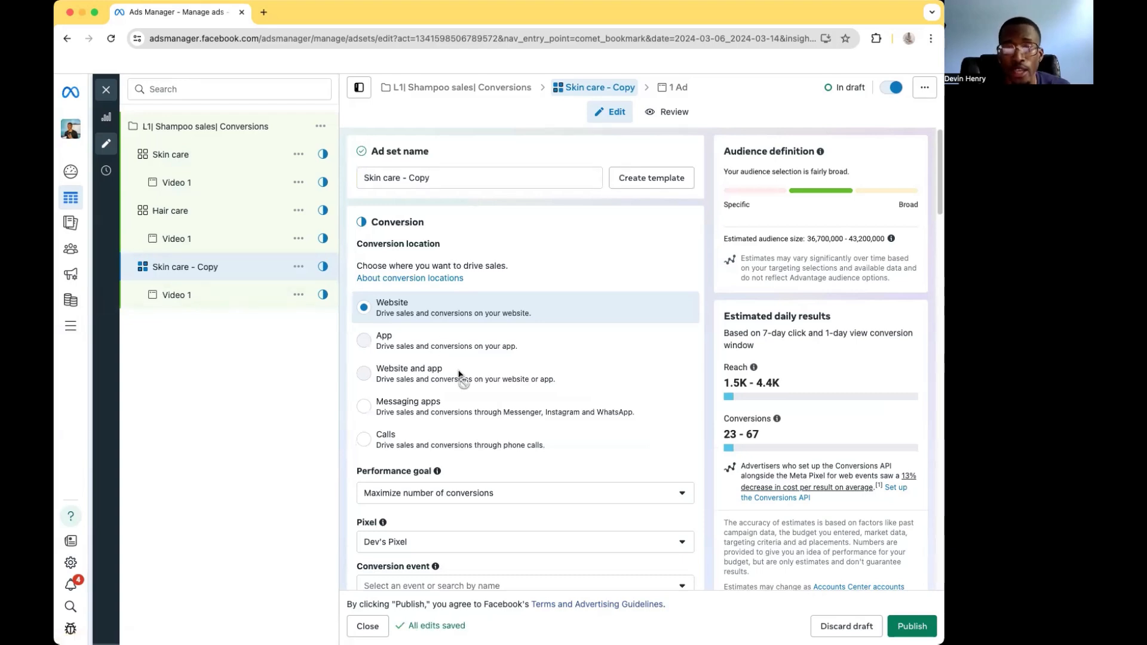
scroll(443, 407, down, 2)
scroll(445, 417, down, 10)
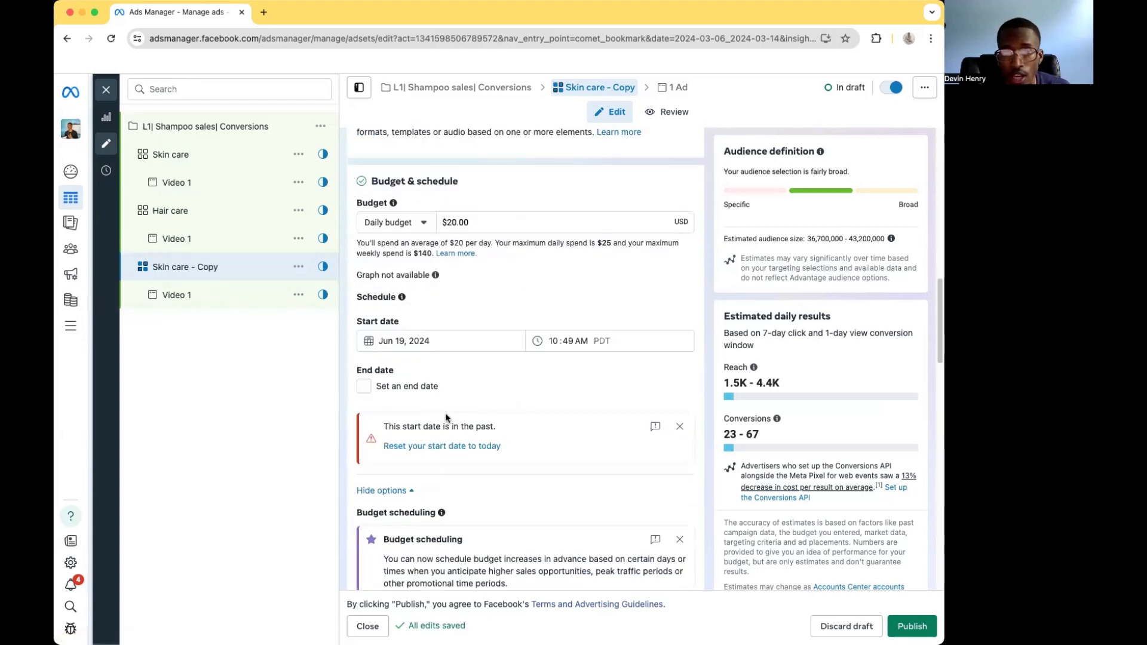
scroll(446, 417, down, 8)
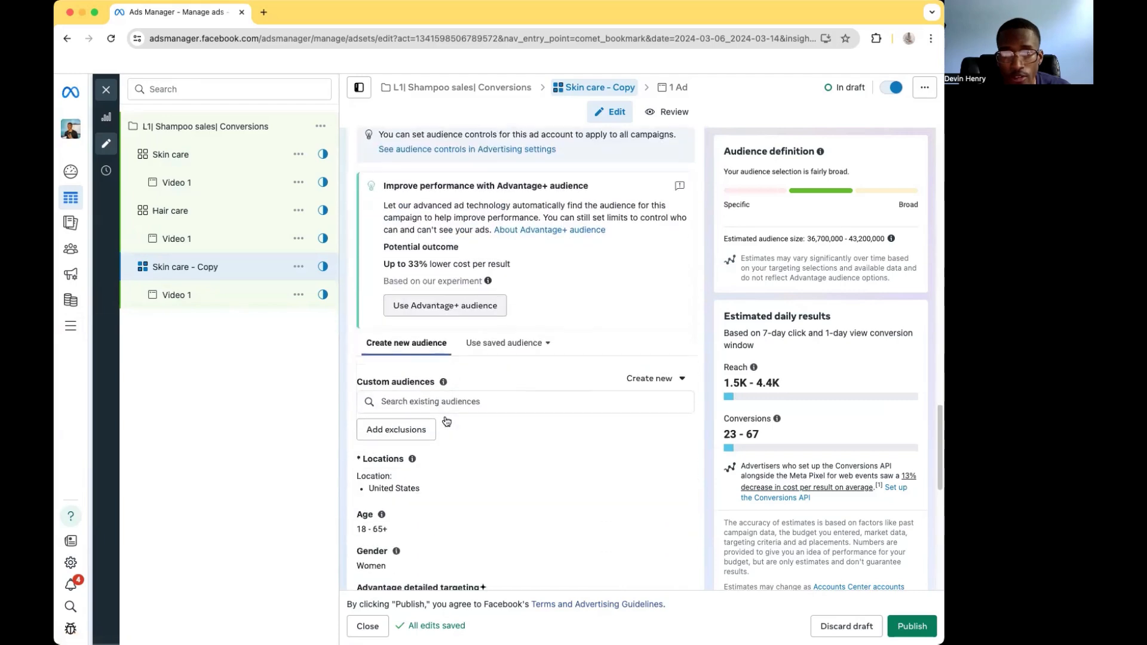
scroll(444, 417, up, 4)
scroll(443, 417, down, 5)
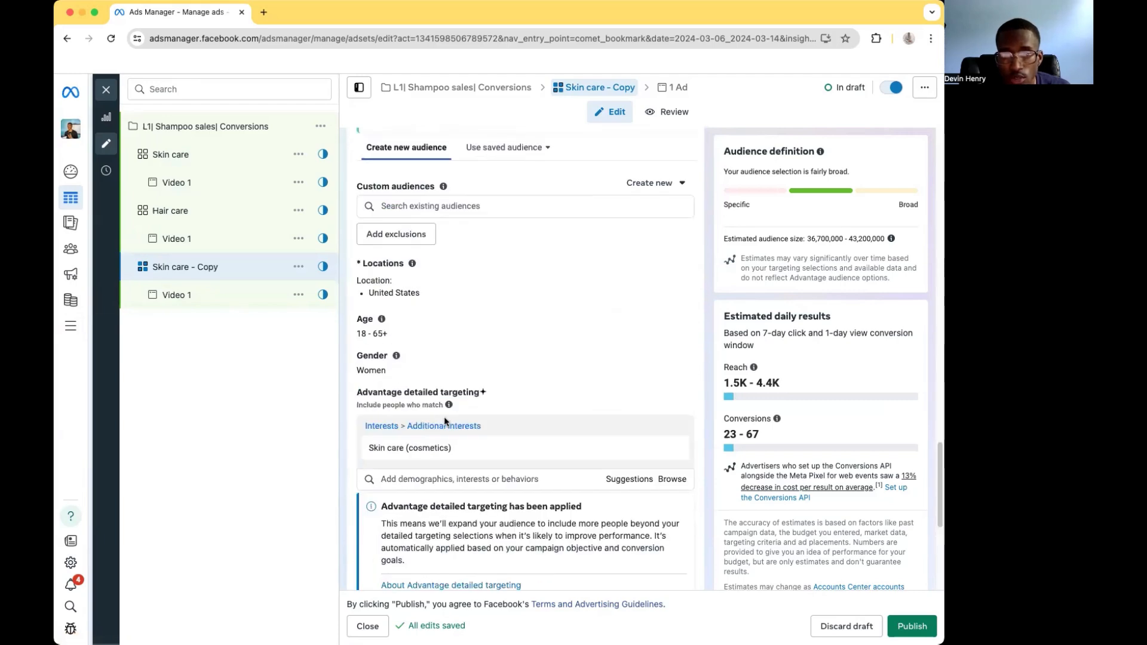
scroll(443, 417, down, 3)
mouse_move(674, 270)
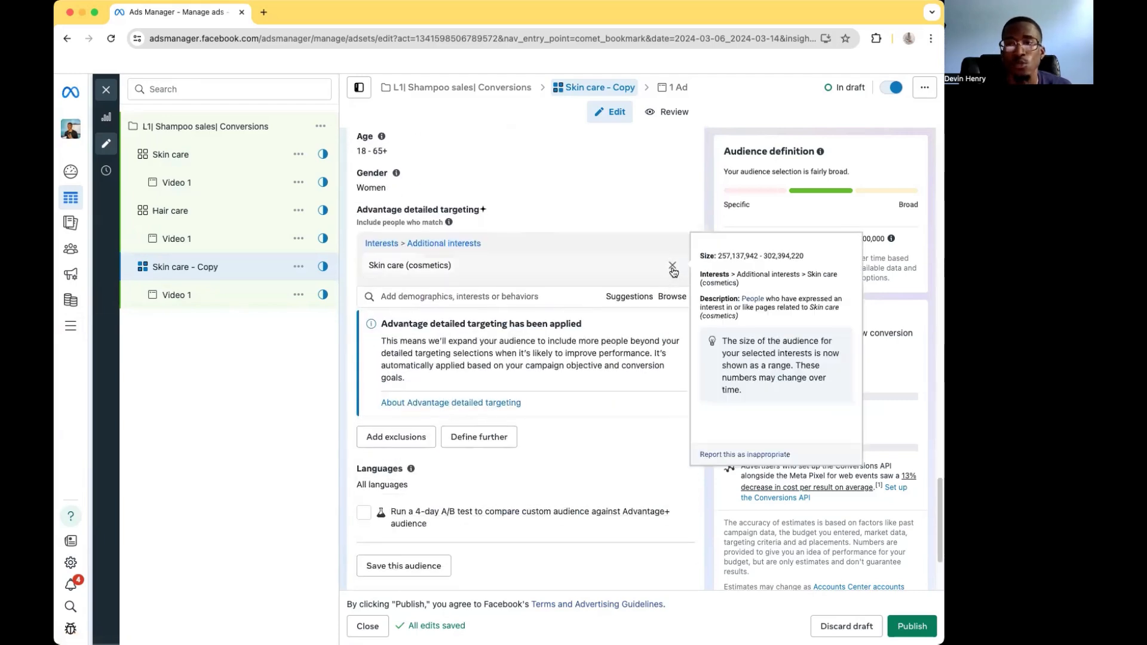
click(674, 267)
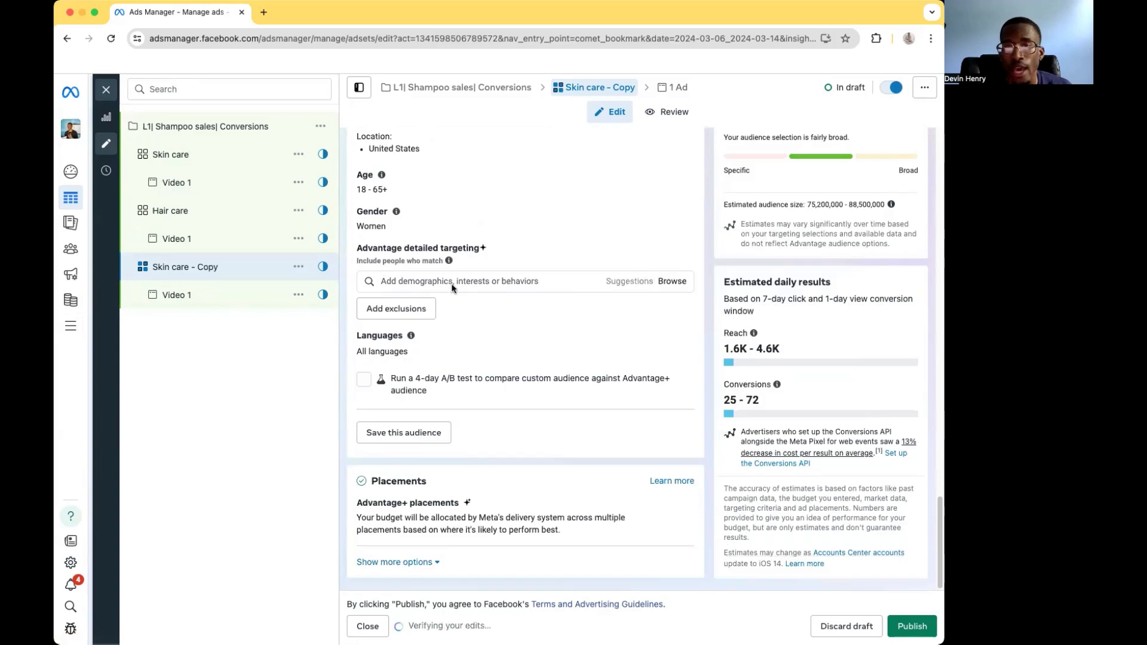
Search the copied ad set's detailed targeting options for "vogue" and for "the view", then clear the search.
click(415, 281)
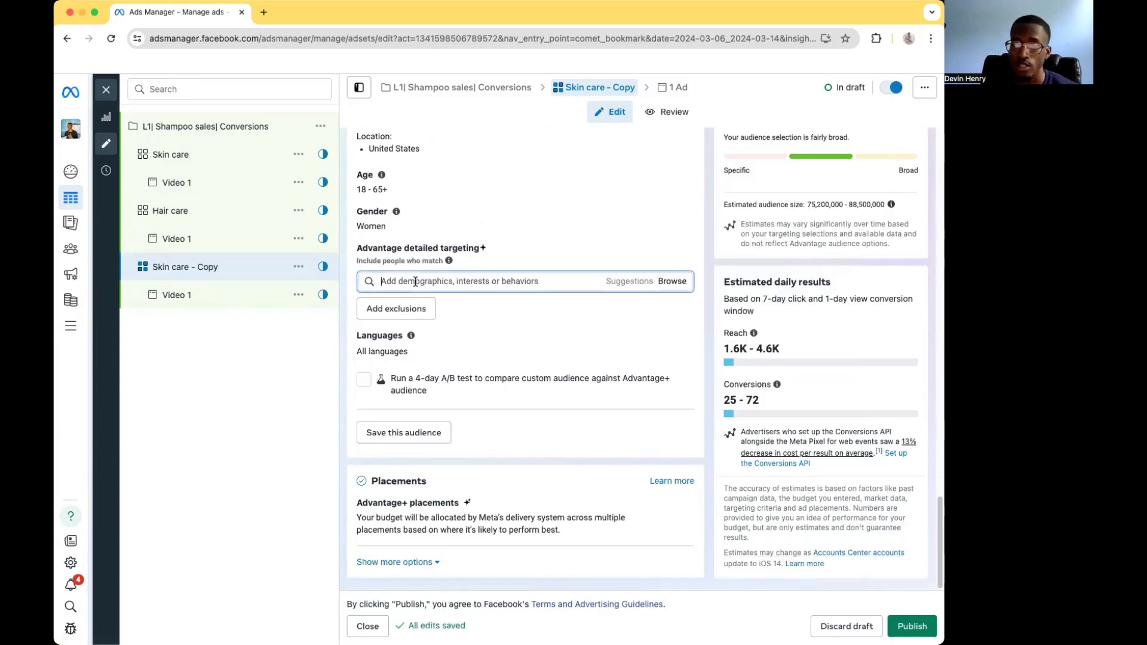
text(vogue)
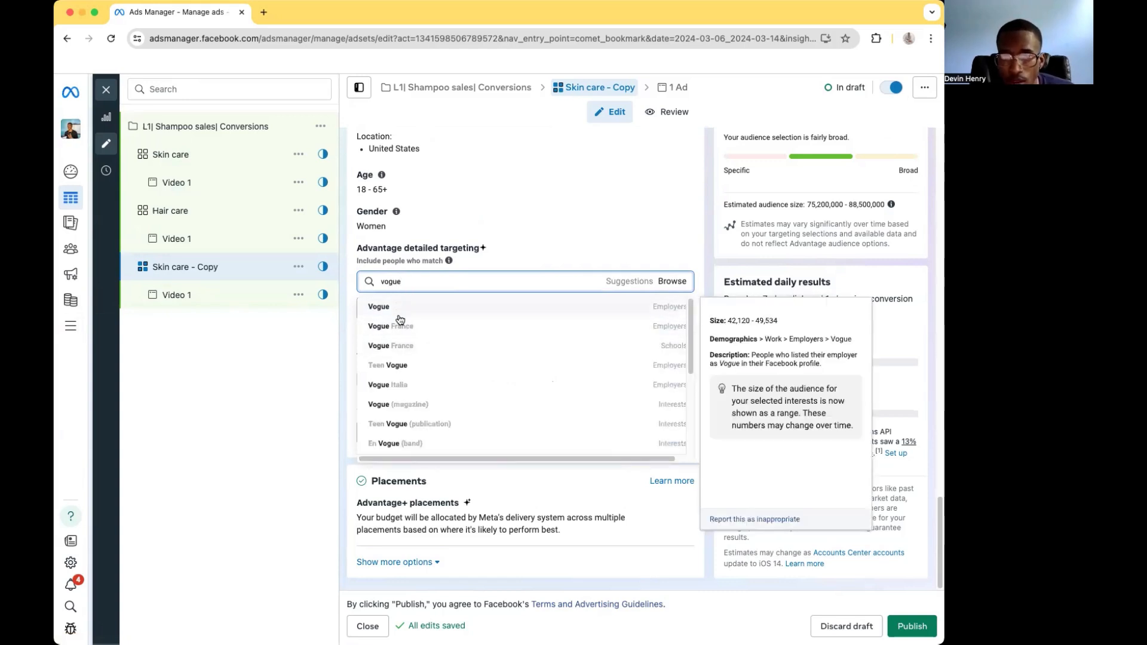
mouse_move(400, 403)
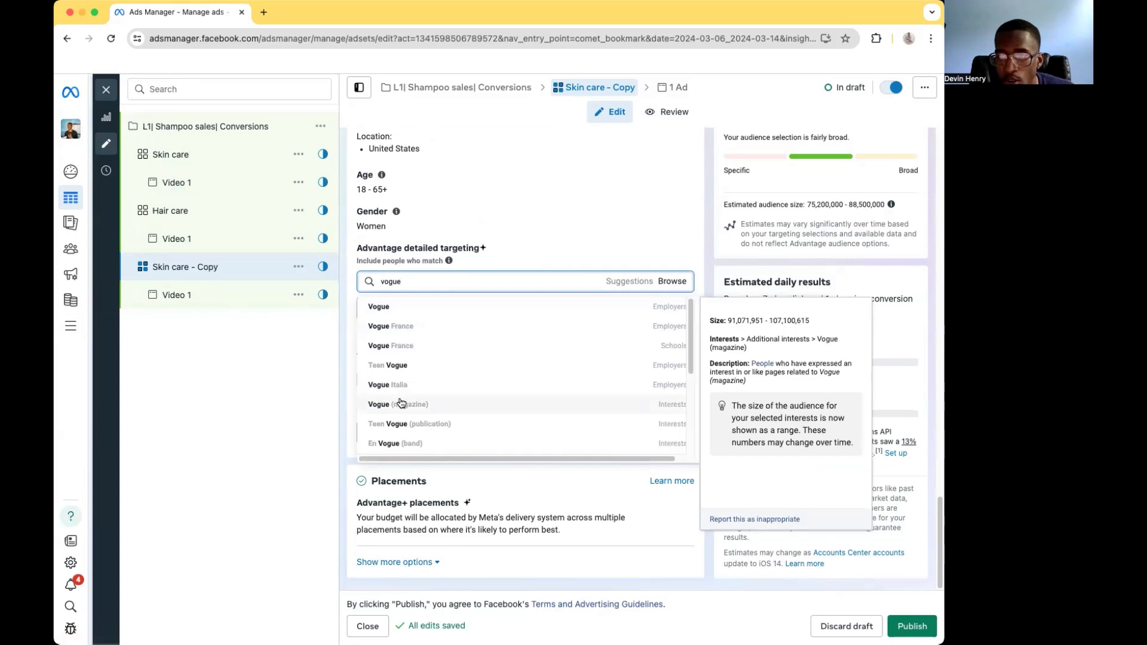
key(BackSpace)
key(BackSpace)
key(BackSpace)
key(BackSpace)
key(BackSpace)
text(the view)
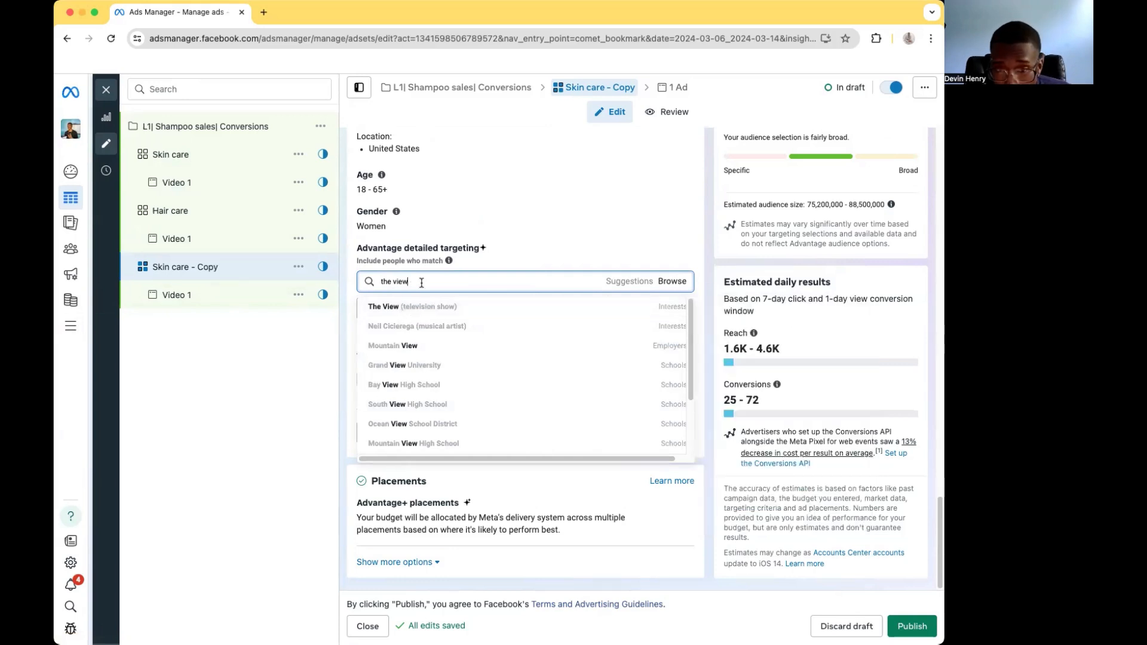
key(BackSpace)
key(BackSpace)
key(BackSpace)
key(BackSpace)
key(BackSpace)
key(BackSpace)
Add the Vogue (magazine) interest to the Skin care - Copy ad set's detailed targeting.
text(v)
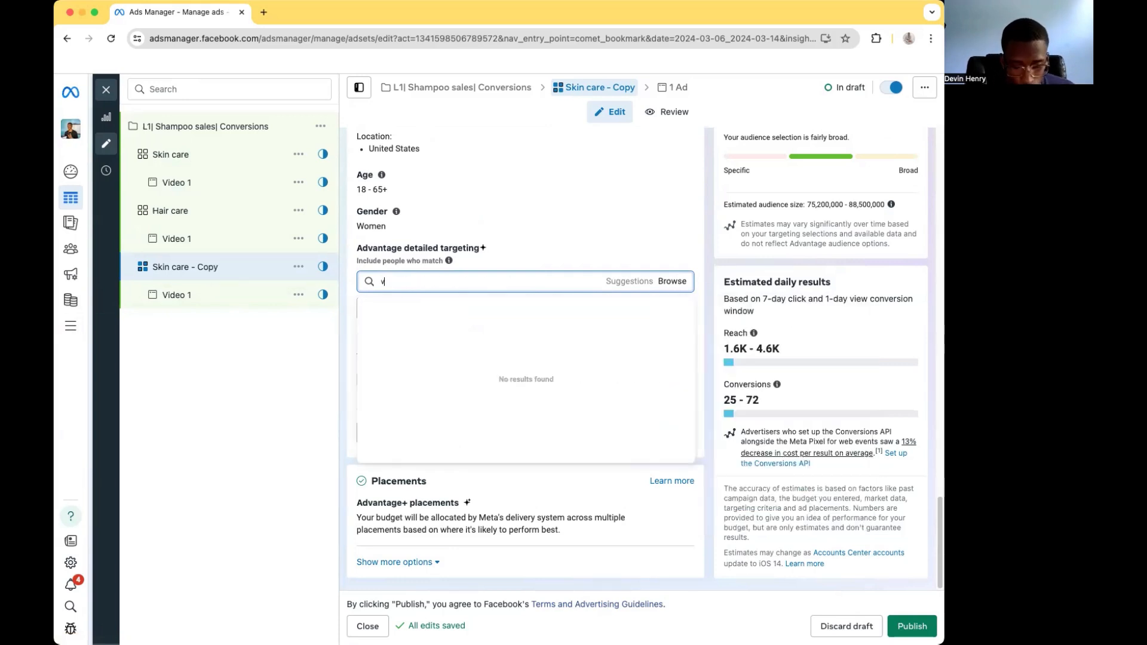
text(ogue)
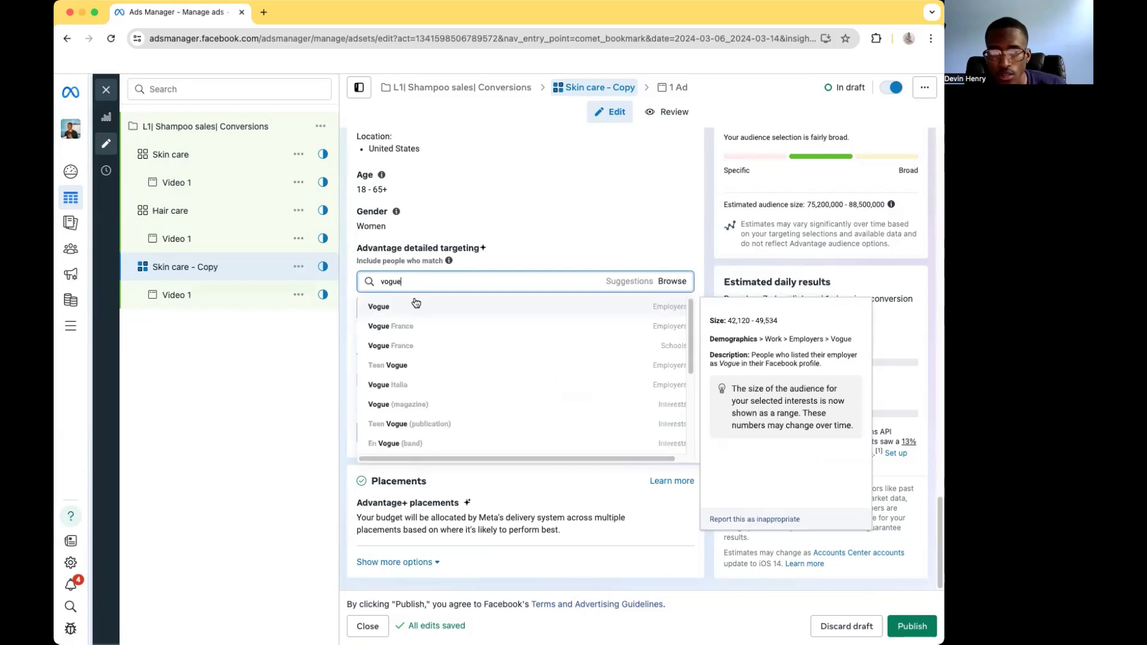
click(397, 404)
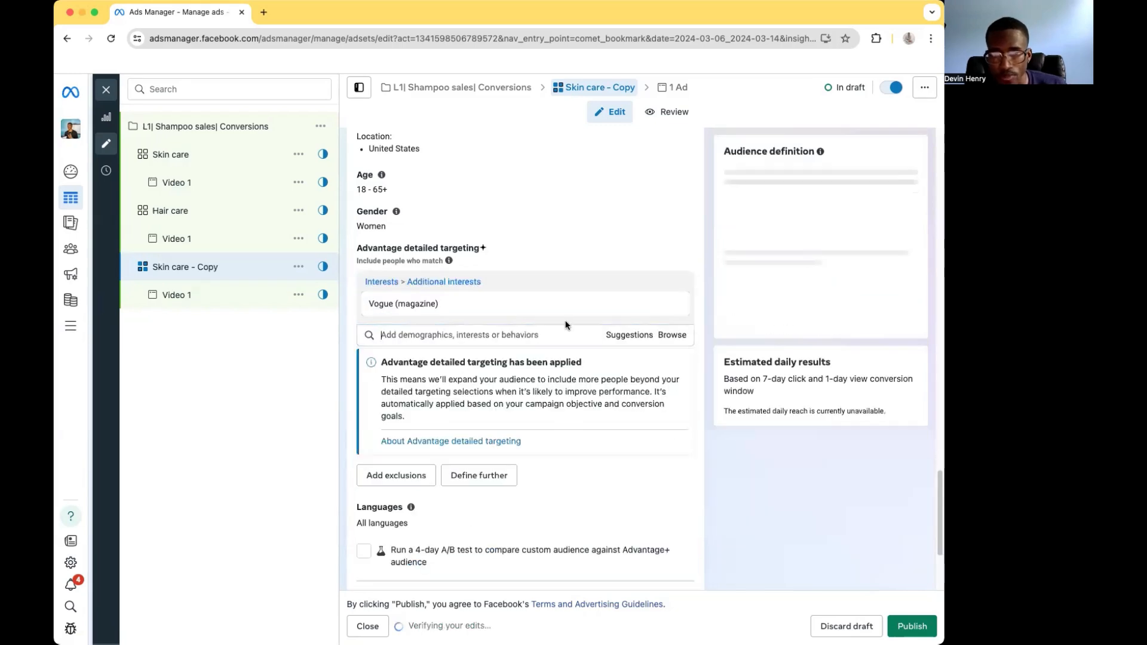
scroll(642, 443, down, 3)
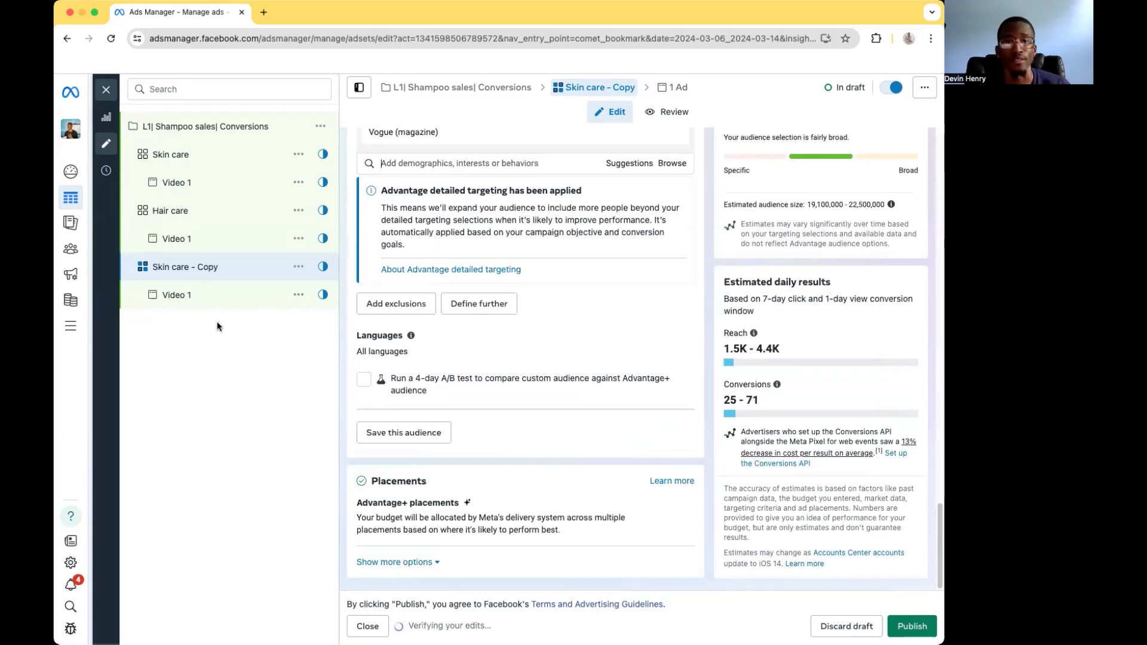